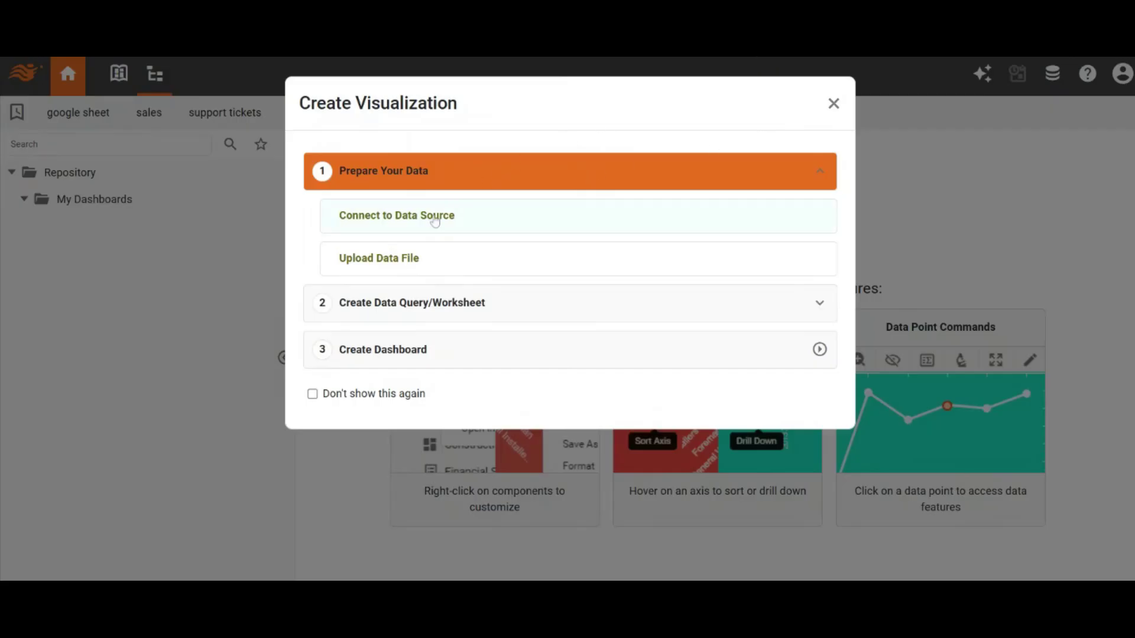
Start connecting a new data source using the Campaign Monitor connector
left_click(434, 218)
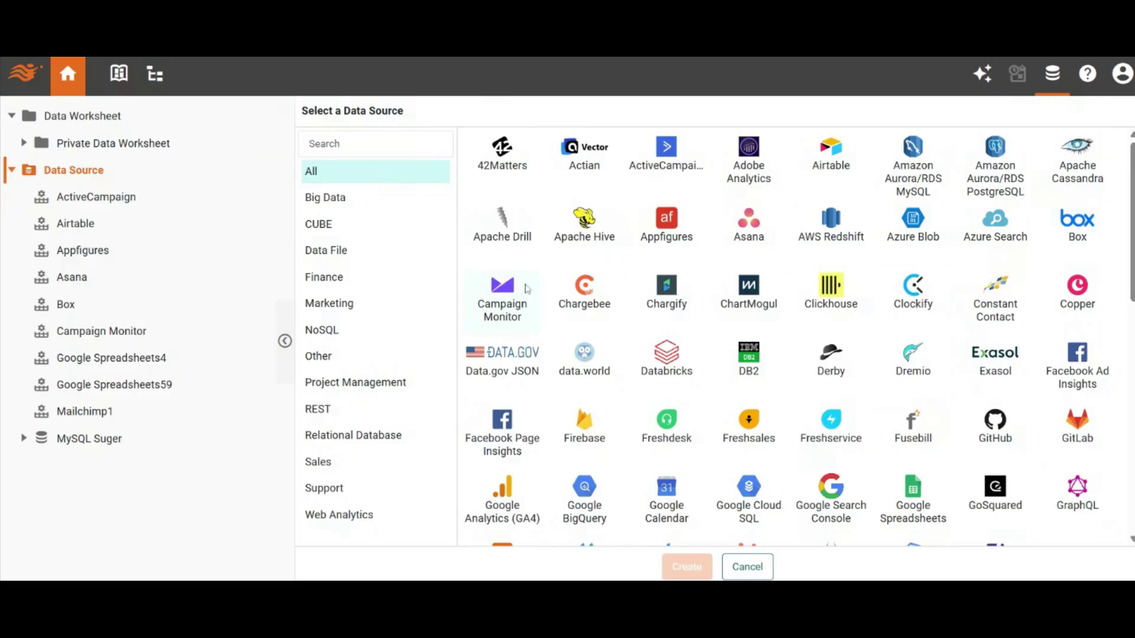
left_click(501, 295)
left_click(681, 564)
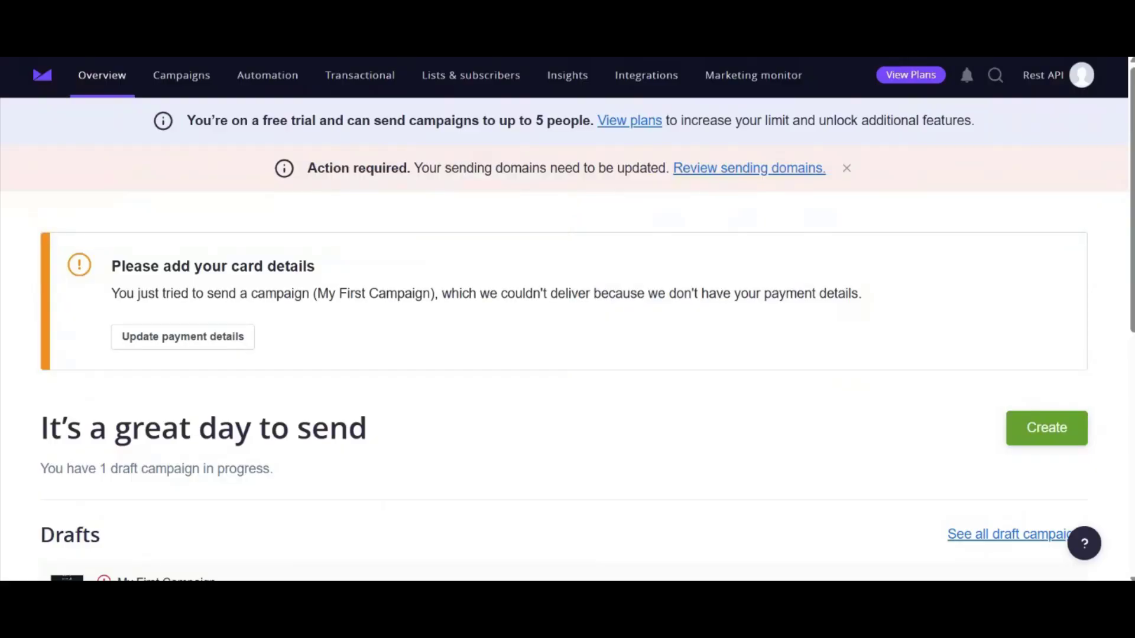
Switch to the Campaign Monitor website, generate an API key in the account's API & integrations settings and copy it
left_click(1080, 79)
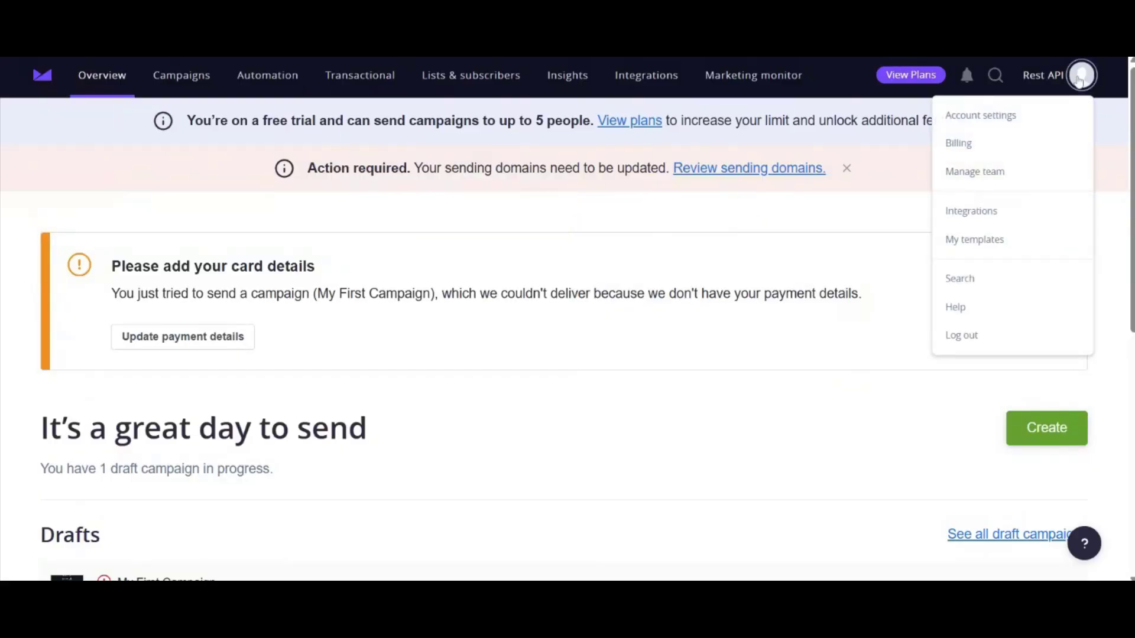
left_click(1004, 122)
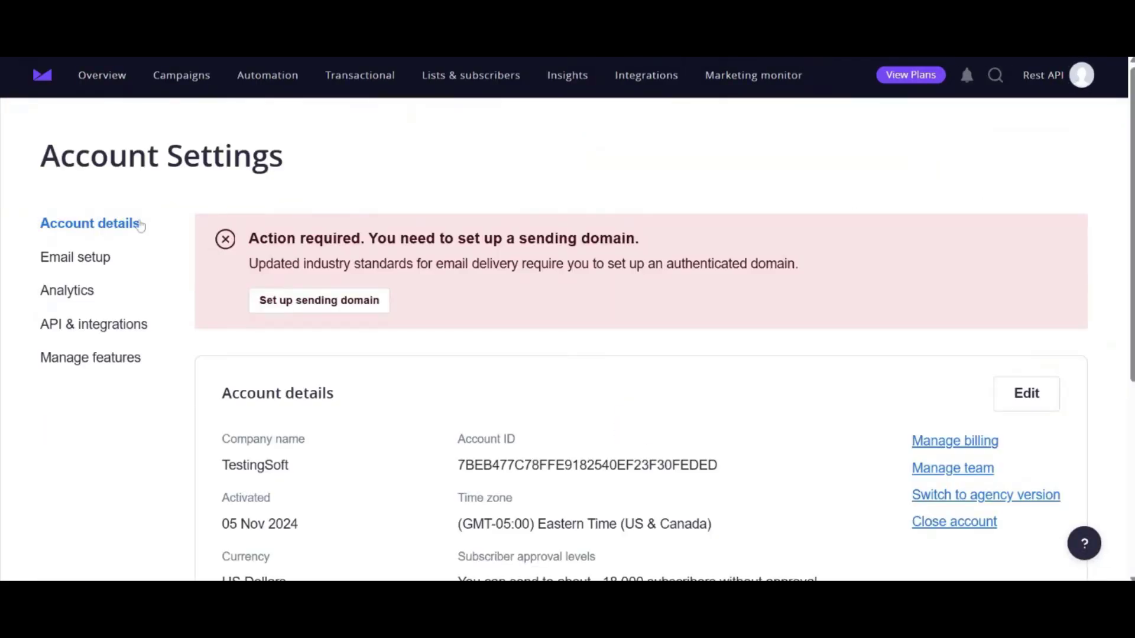
left_click(98, 325)
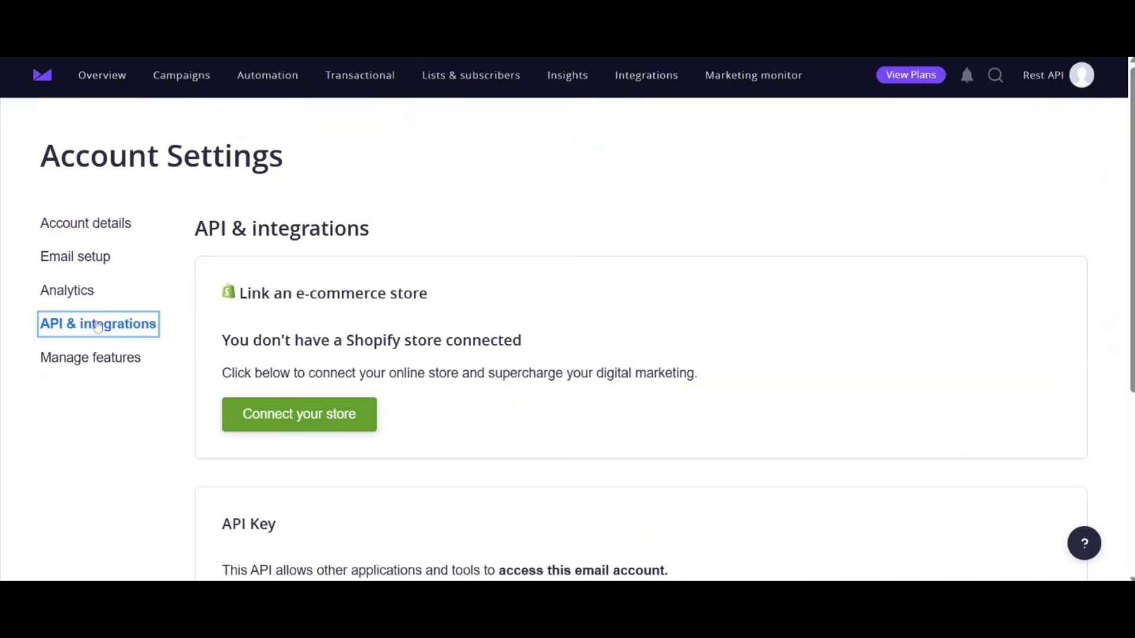
scroll(1130, 446, "down", 5)
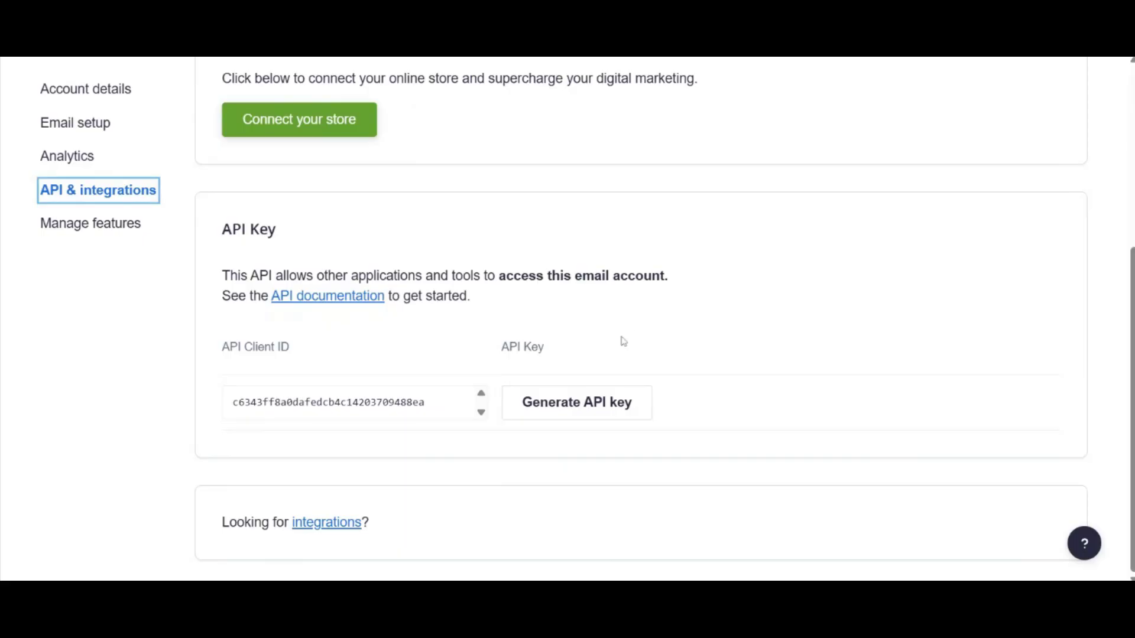
left_click(562, 418)
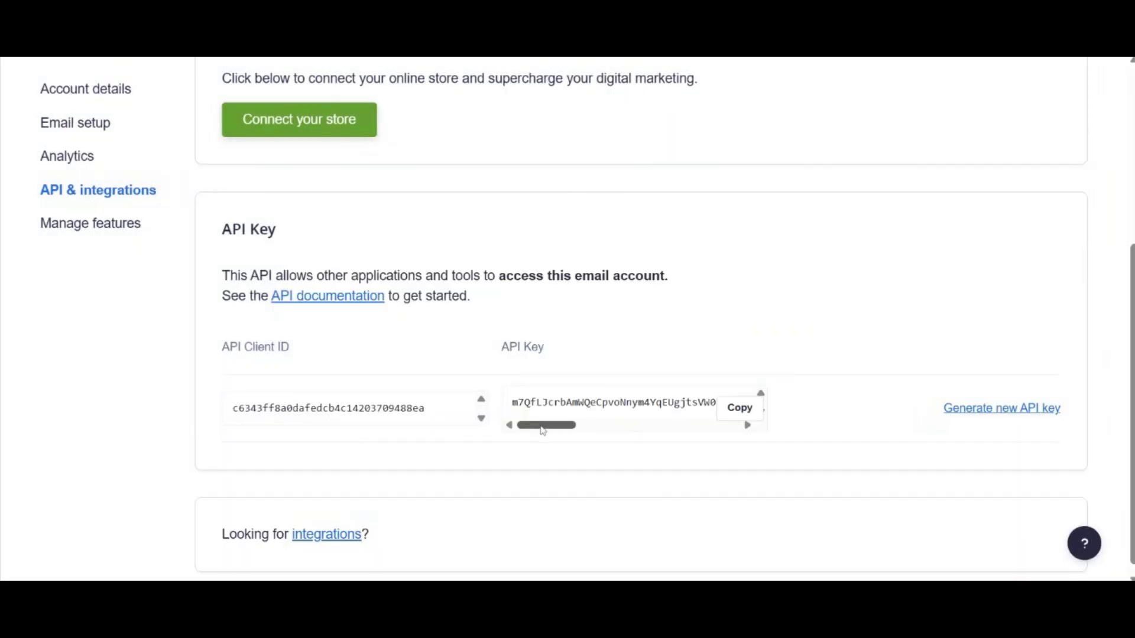
left_click_drag(543, 431, 483, 443)
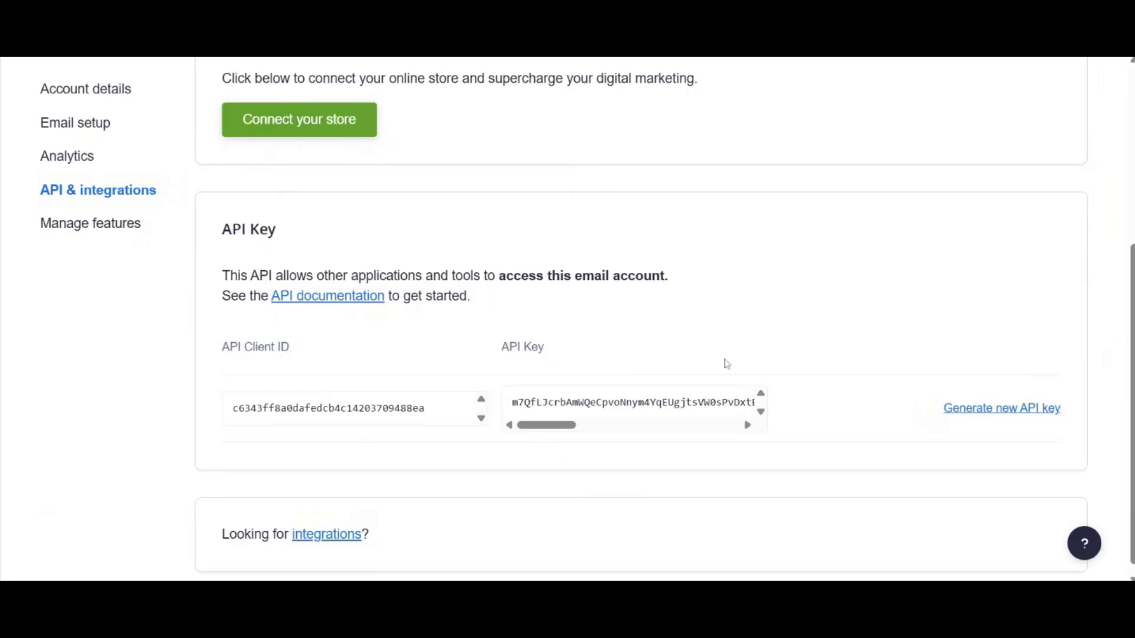
left_click(739, 416)
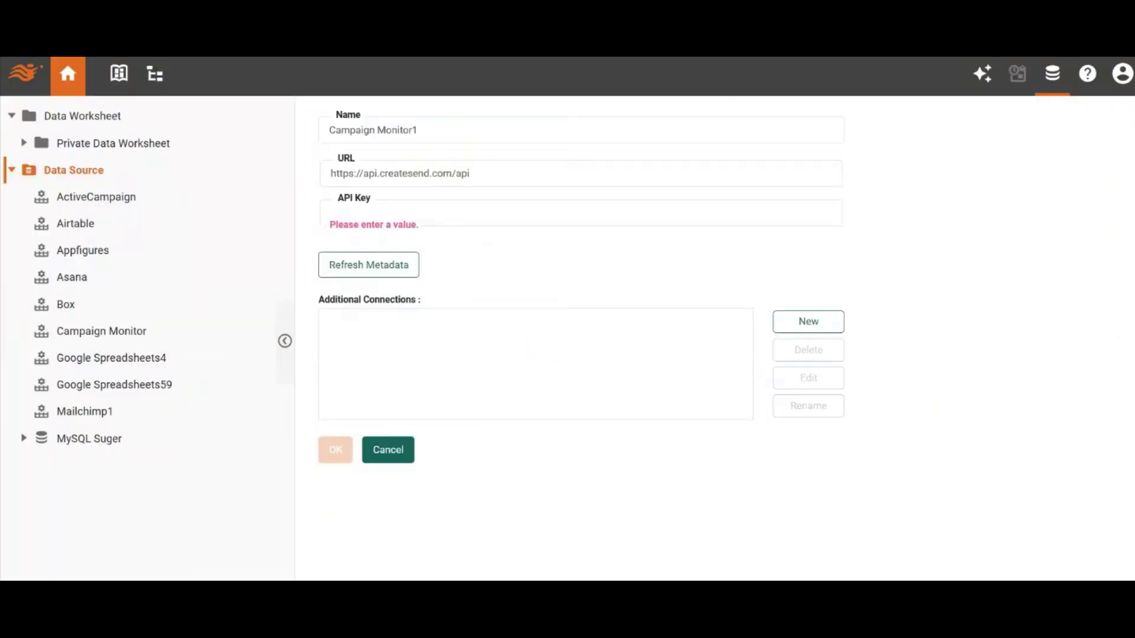
Return to the Campaign Monitor1 data source form, paste the API key and save the data source
left_click(579, 212)
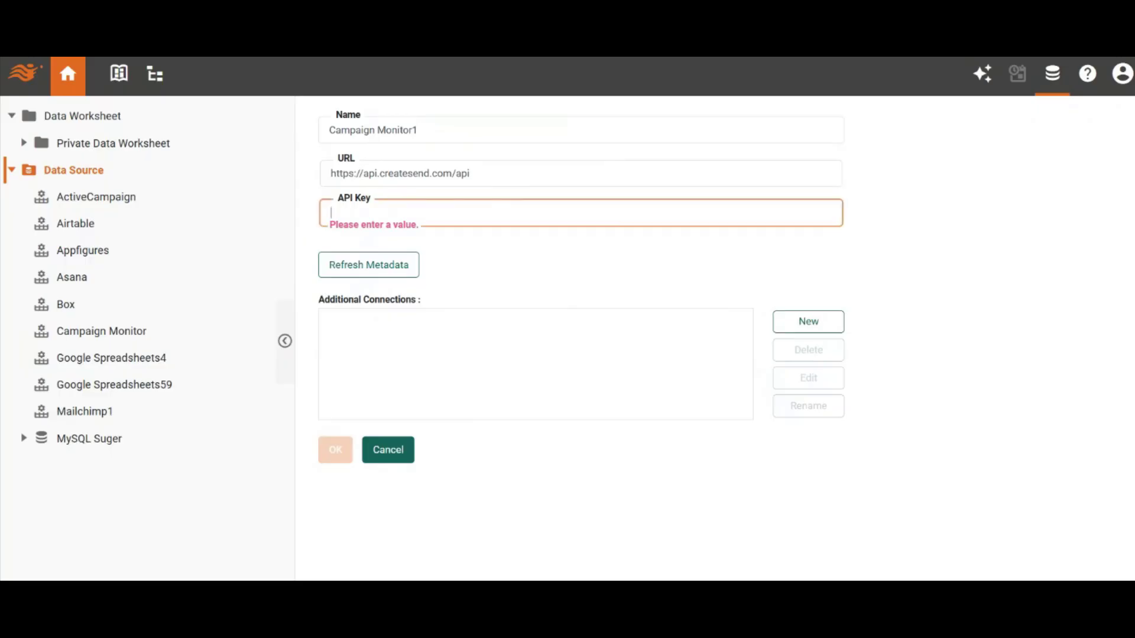
key("ctrl+v")
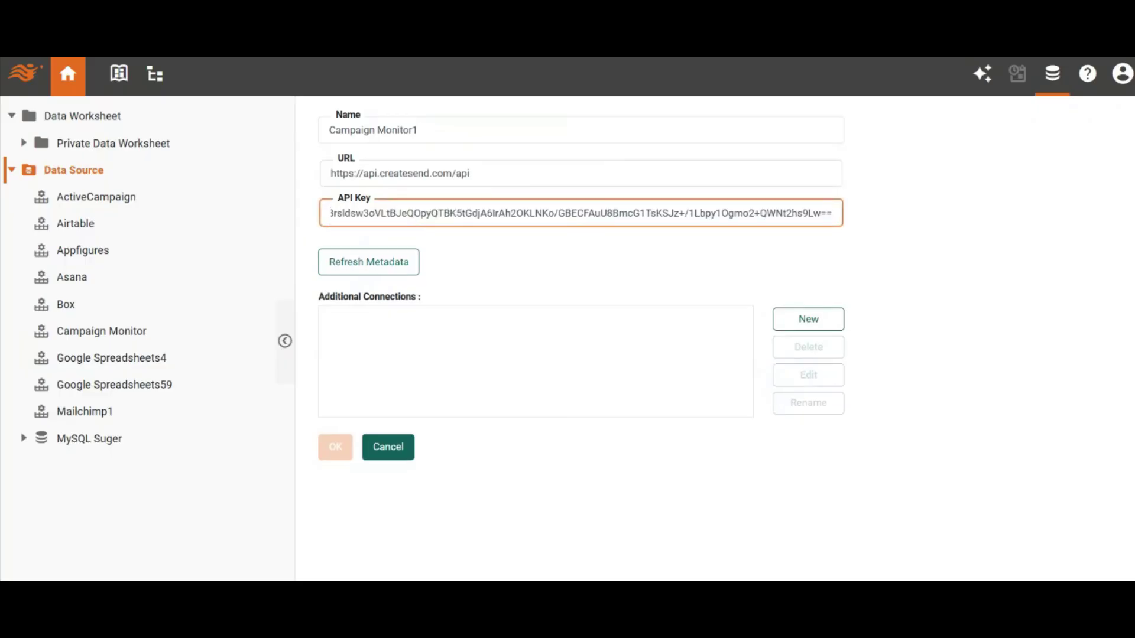
left_click(502, 272)
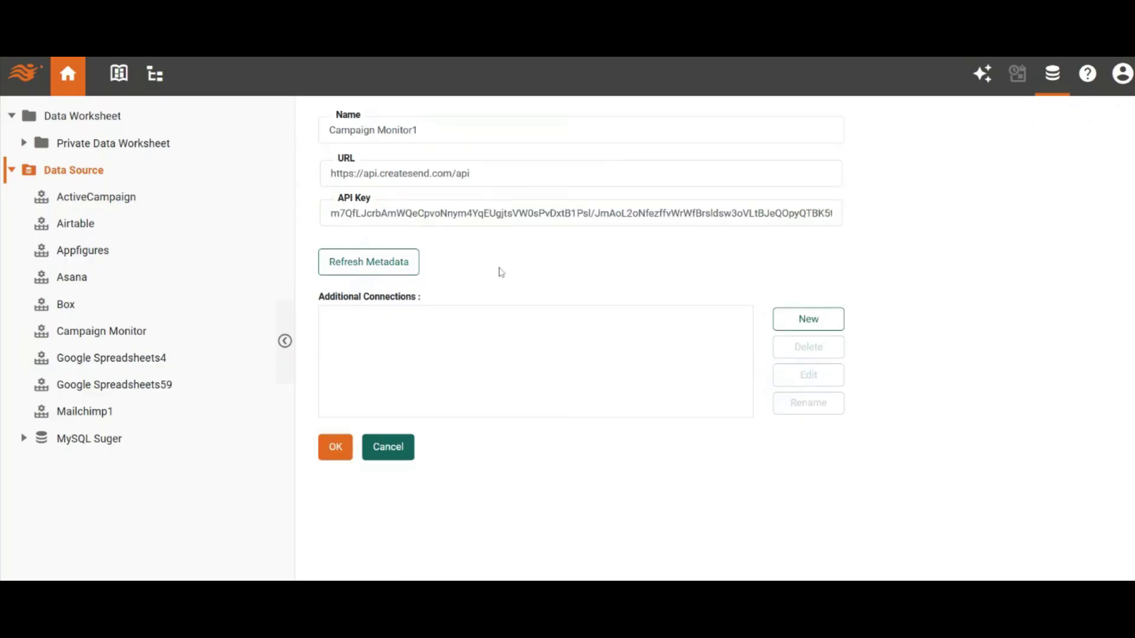
left_click(335, 448)
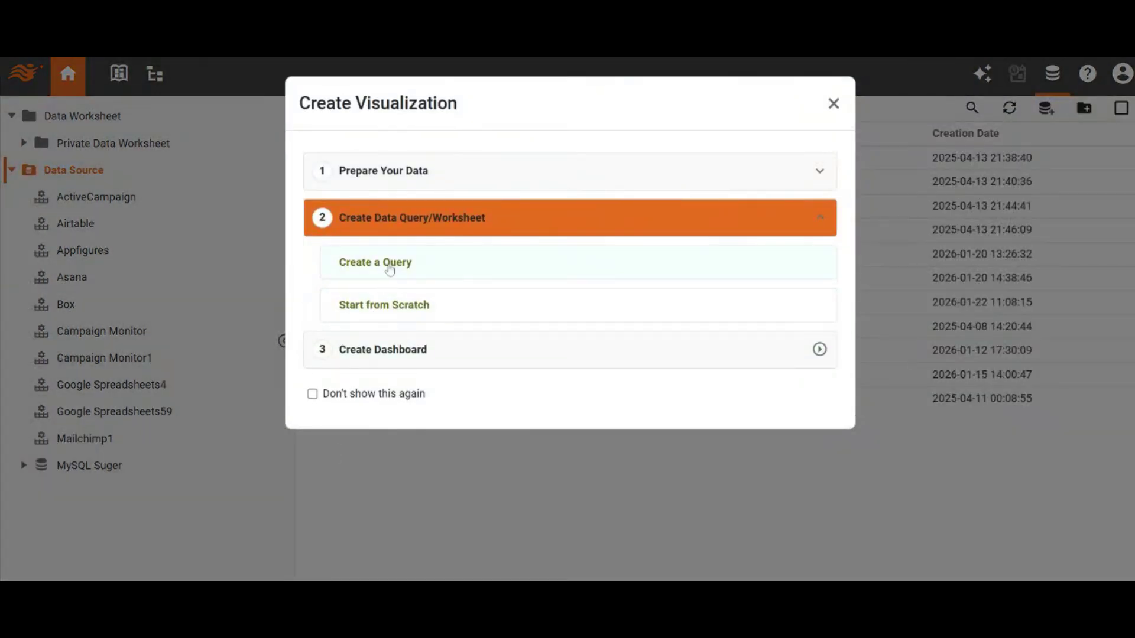
Create a new data worksheet with a query based on the Campaign Monitor1 data source
left_click(389, 266)
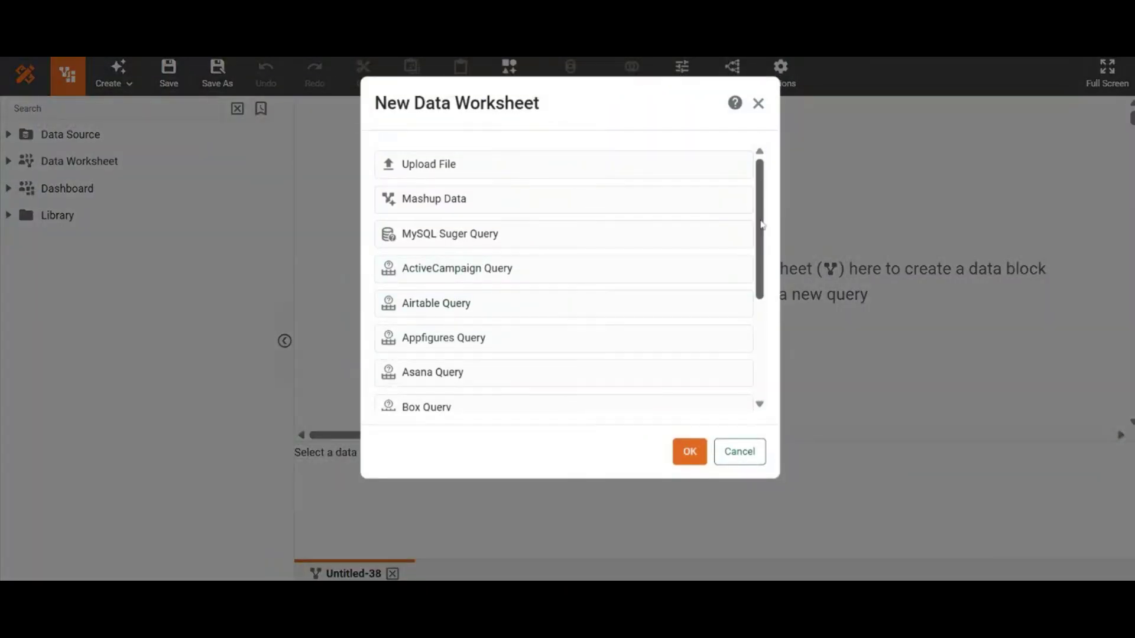
left_click_drag(762, 225, 742, 385)
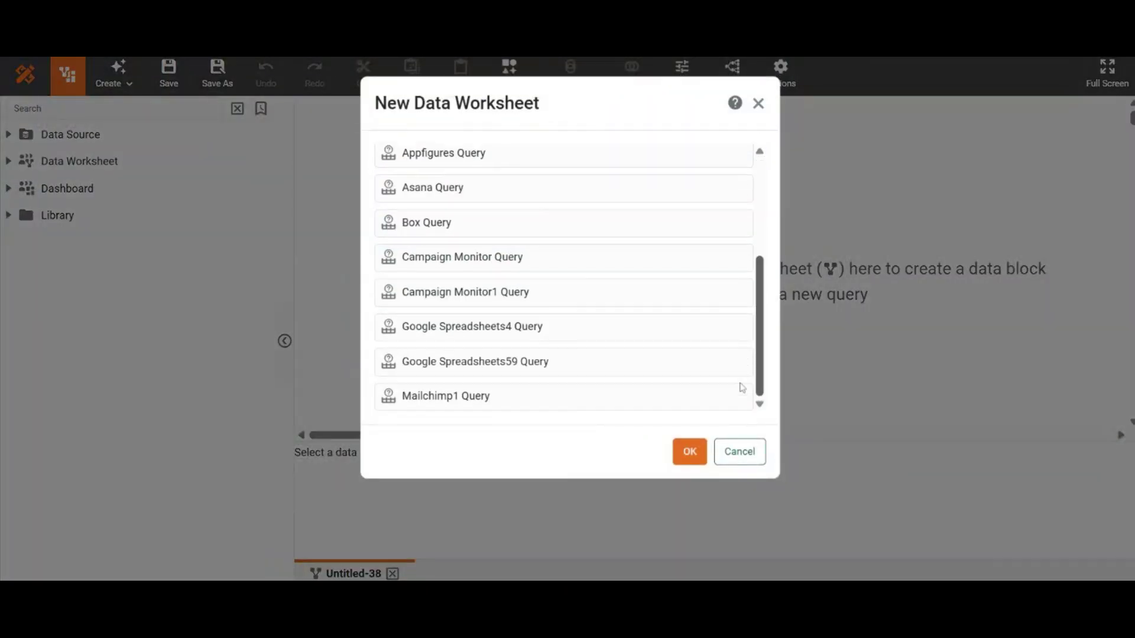
double_click(551, 291)
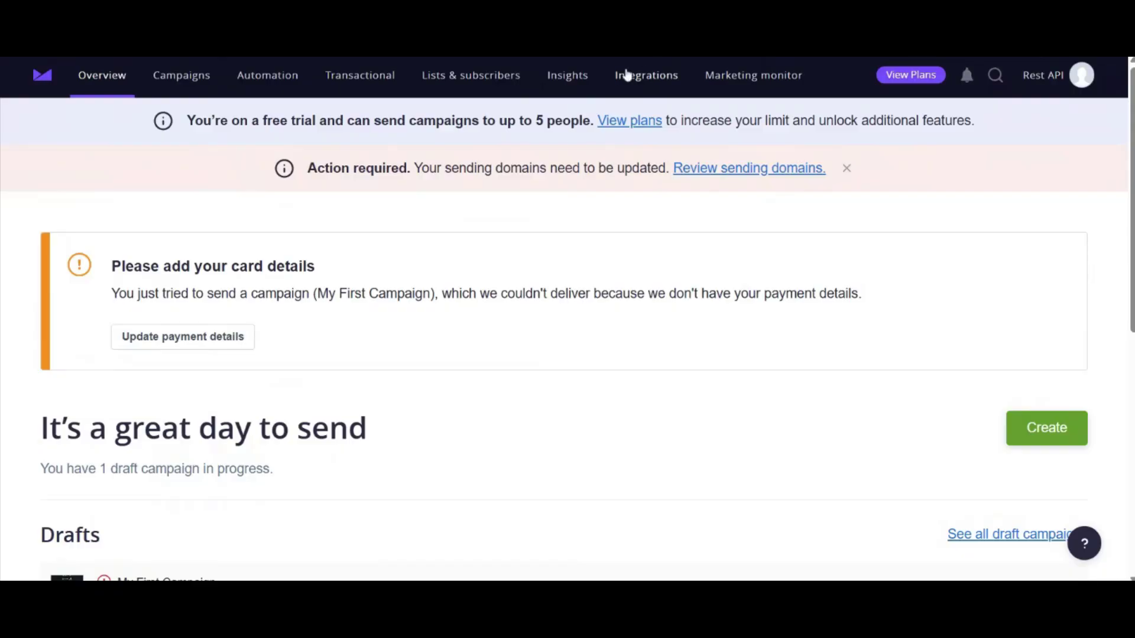
Switch to the Campaign Monitor website and copy the List API ID from the settings of My First List
left_click(462, 80)
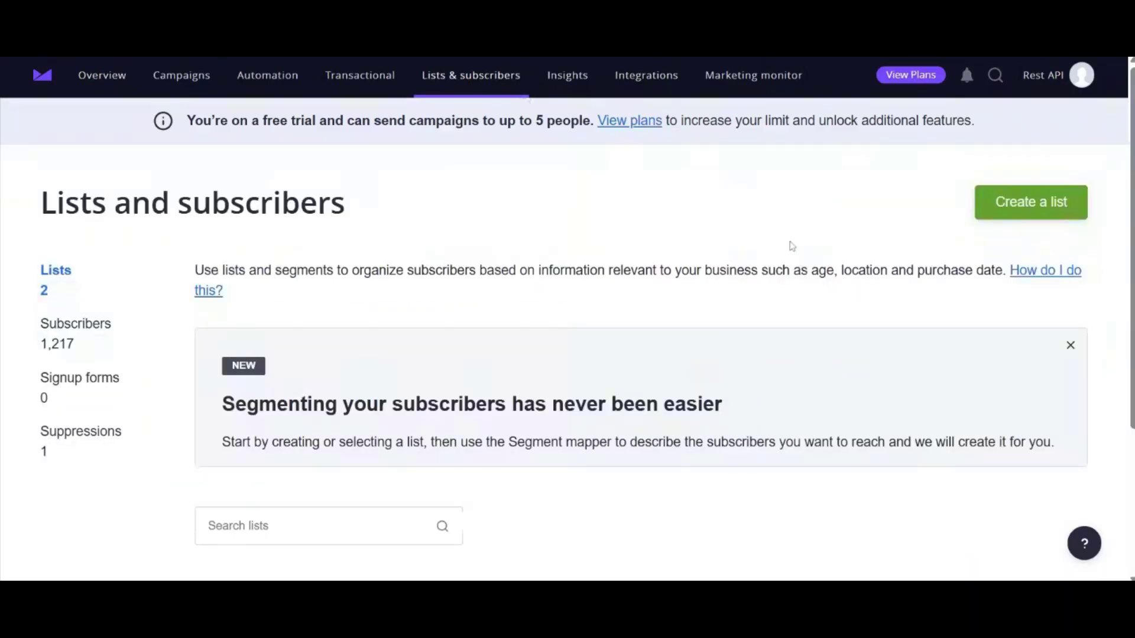
scroll(790, 246, "down", 3)
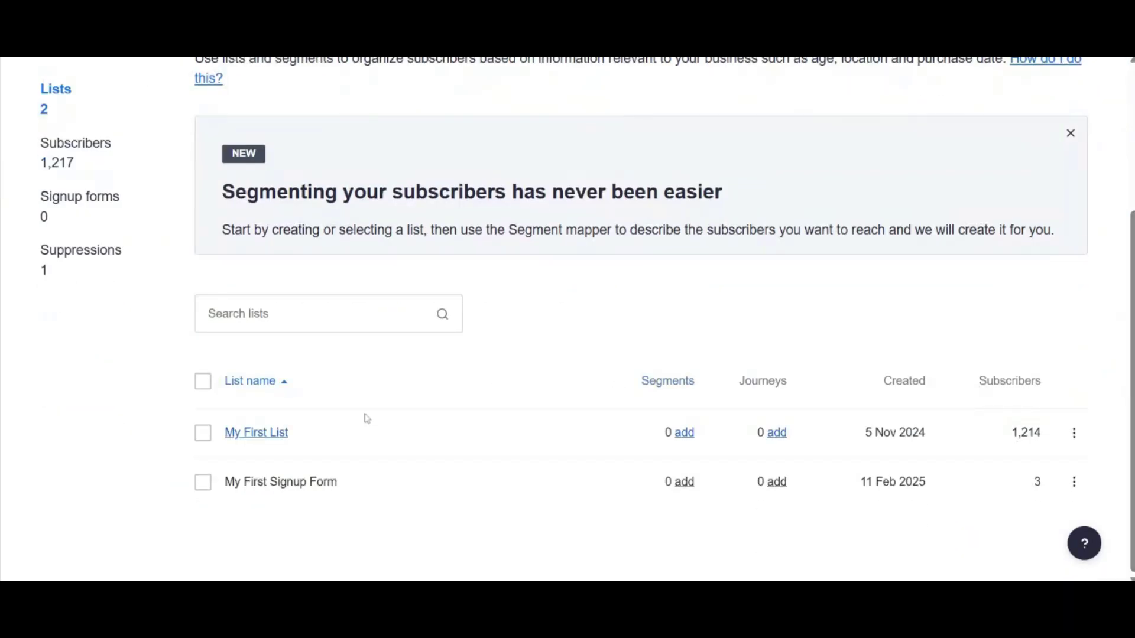
left_click(259, 437)
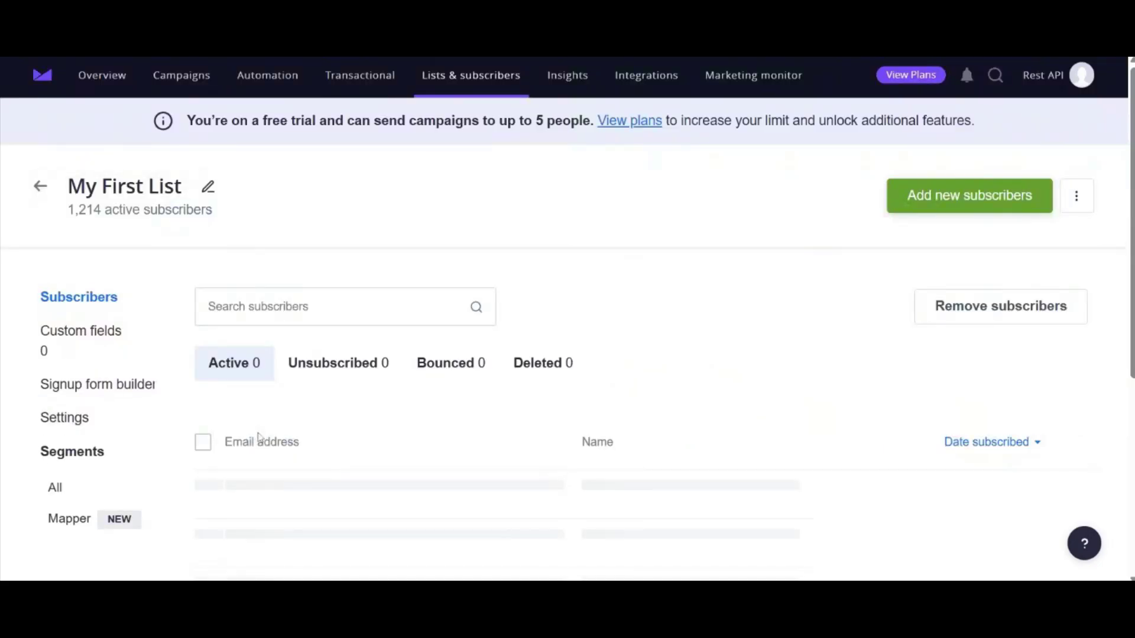
left_click(79, 422)
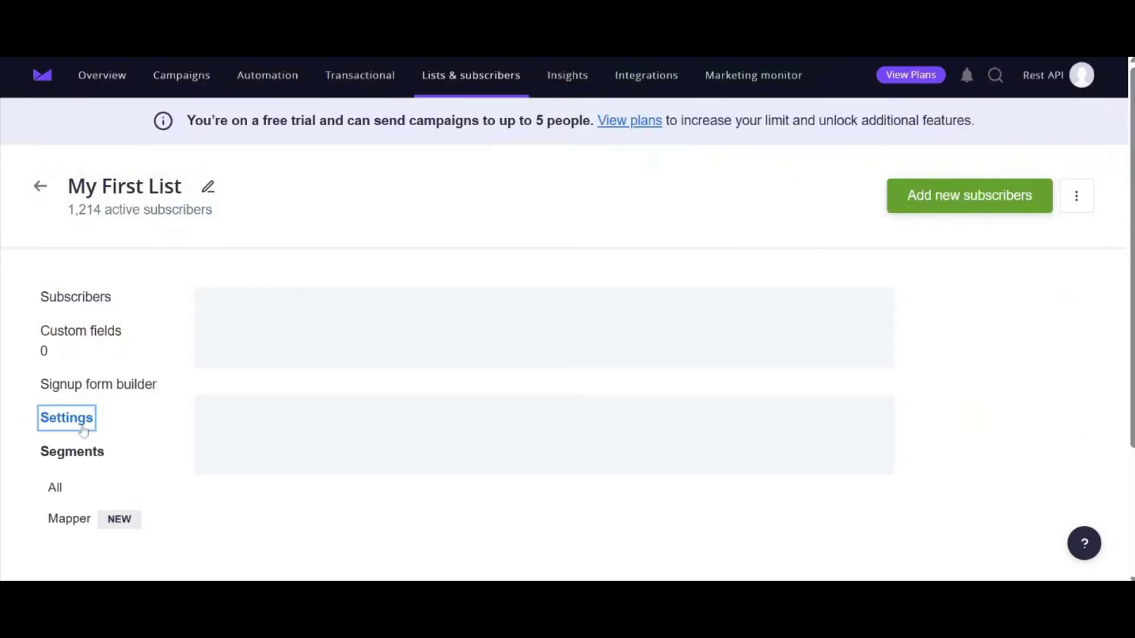
scroll(908, 343, "down", 10)
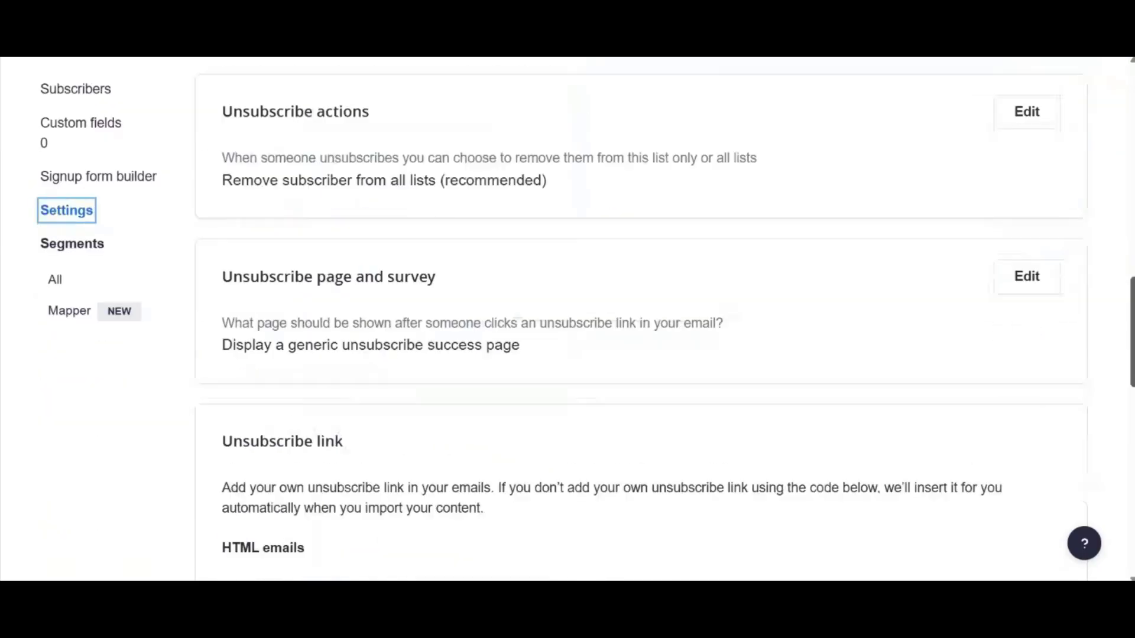
scroll(665, 319, "down", 10)
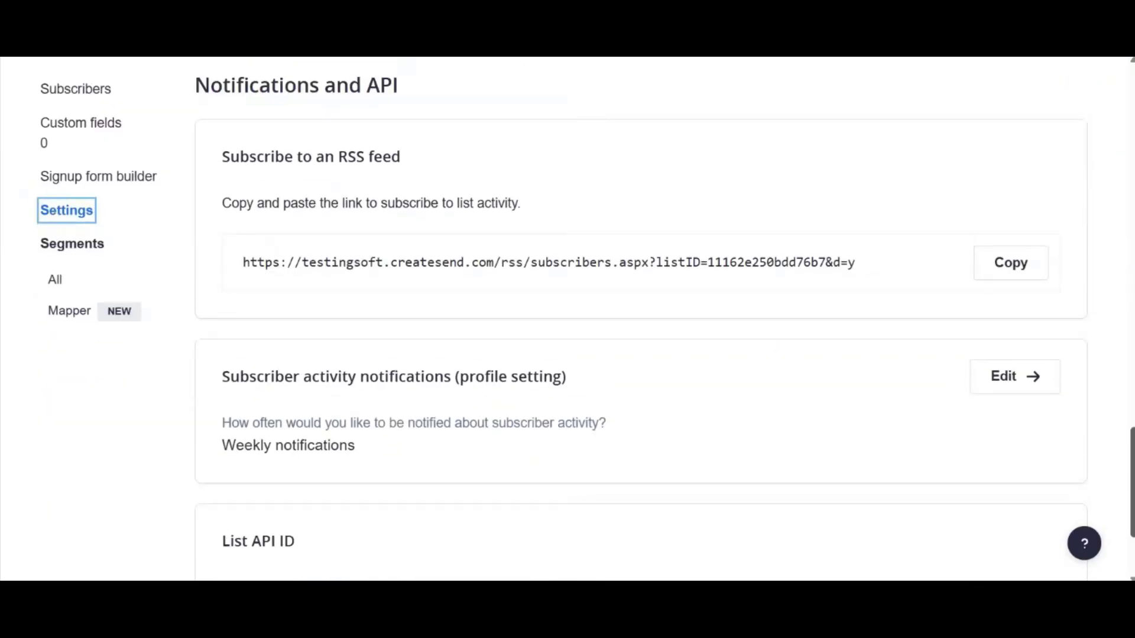
scroll(665, 319, "down", 3)
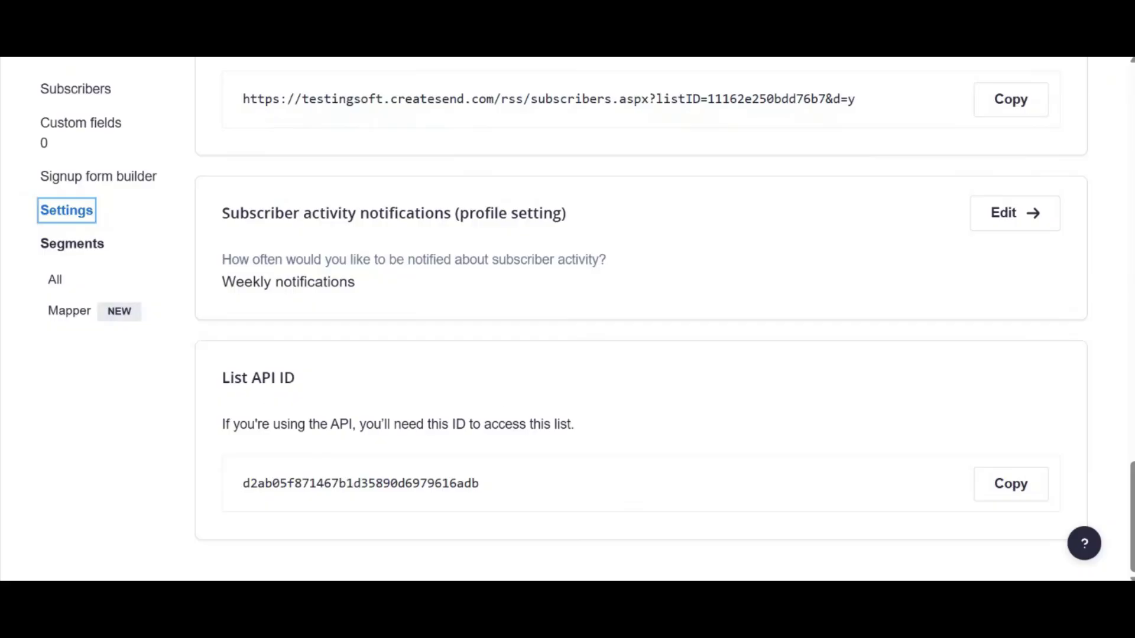
left_click(1008, 488)
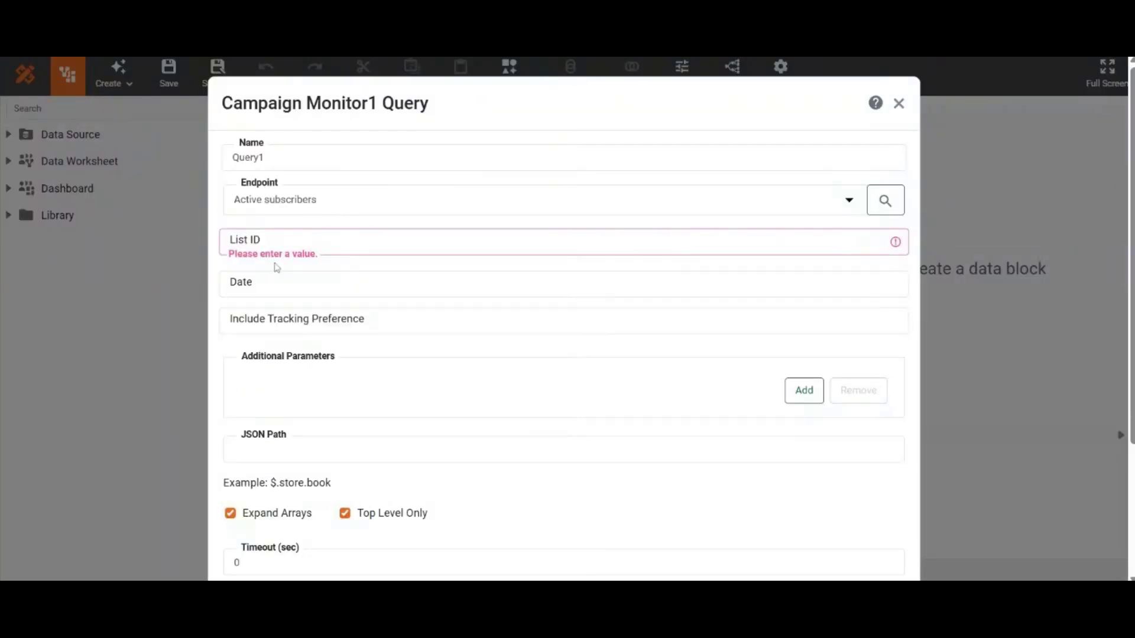
Return to the Campaign Monitor1 query, paste the copied List ID for the Active subscribers endpoint and confirm the query
left_click(272, 242)
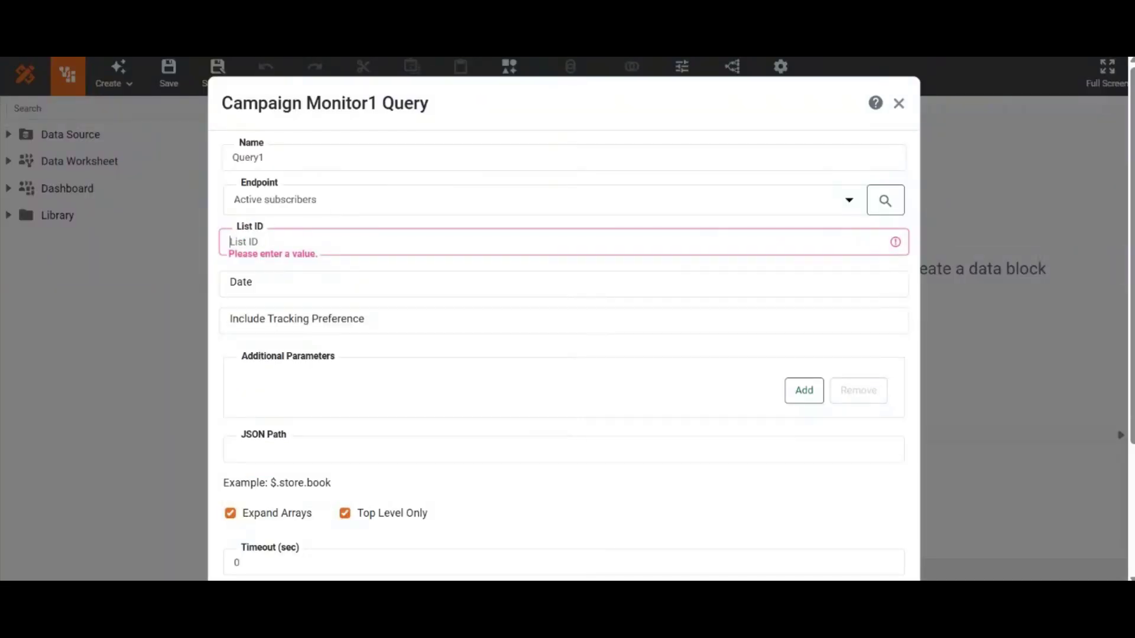
key("ctrl+v")
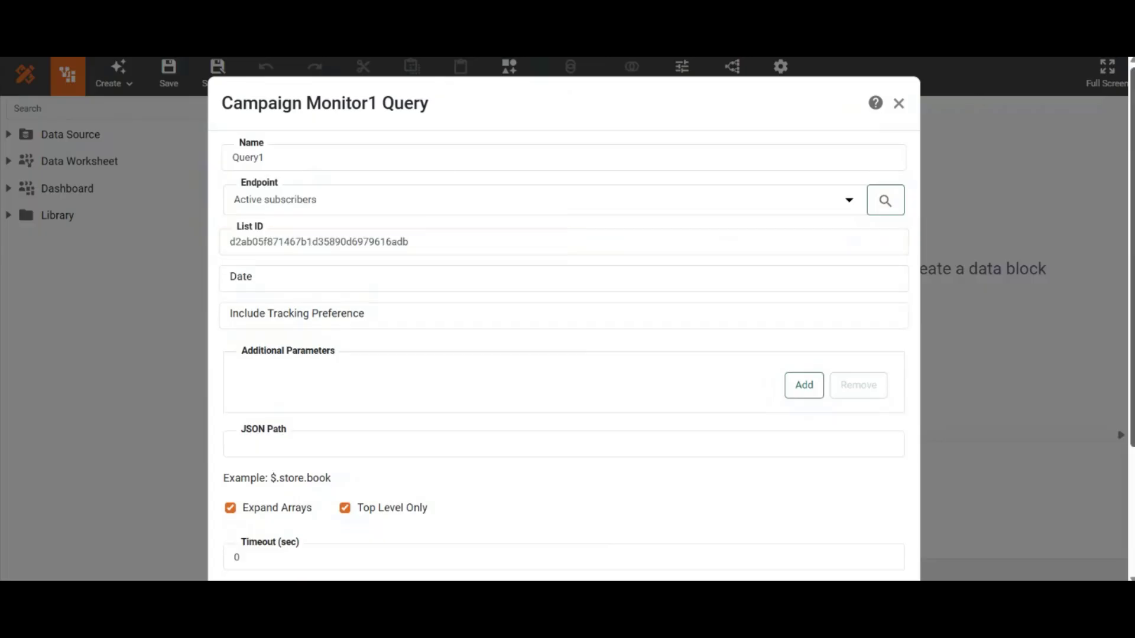
scroll(564, 319, "down", 3)
left_click(829, 536)
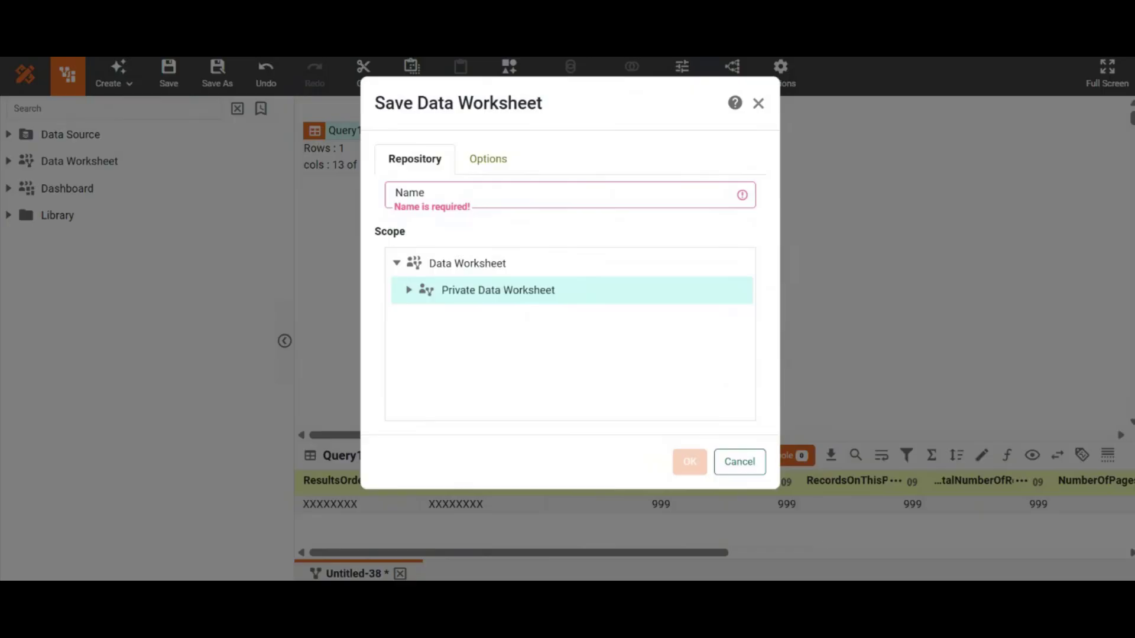
Save the data worksheet as Campaign Monitor under Private Data Worksheet, overwriting the existing one
key("ctrl+v")
left_click(689, 461)
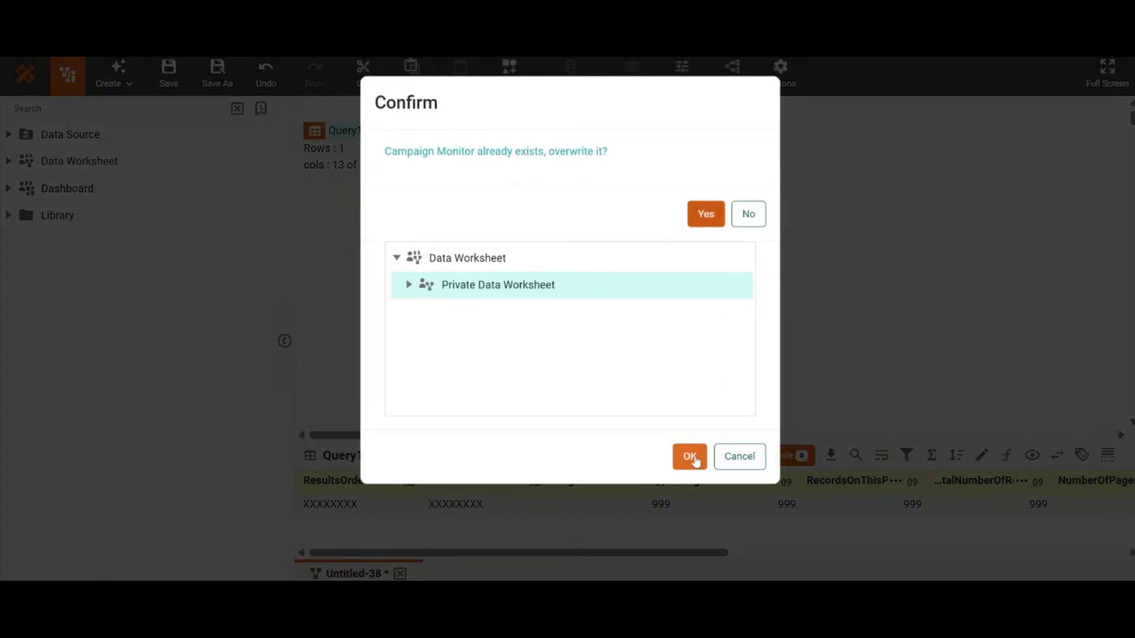
left_click(706, 215)
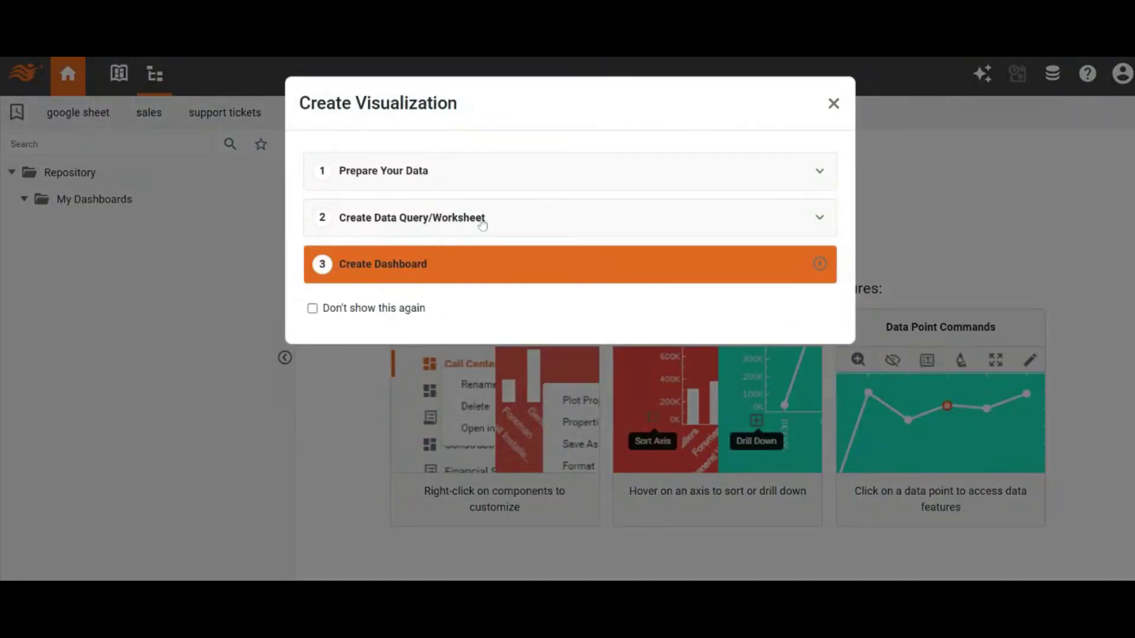
Create an empty dashboard without recommended visualizations, save it as Campaign Monitor under Private Dashboard and open it for editing
left_click(418, 269)
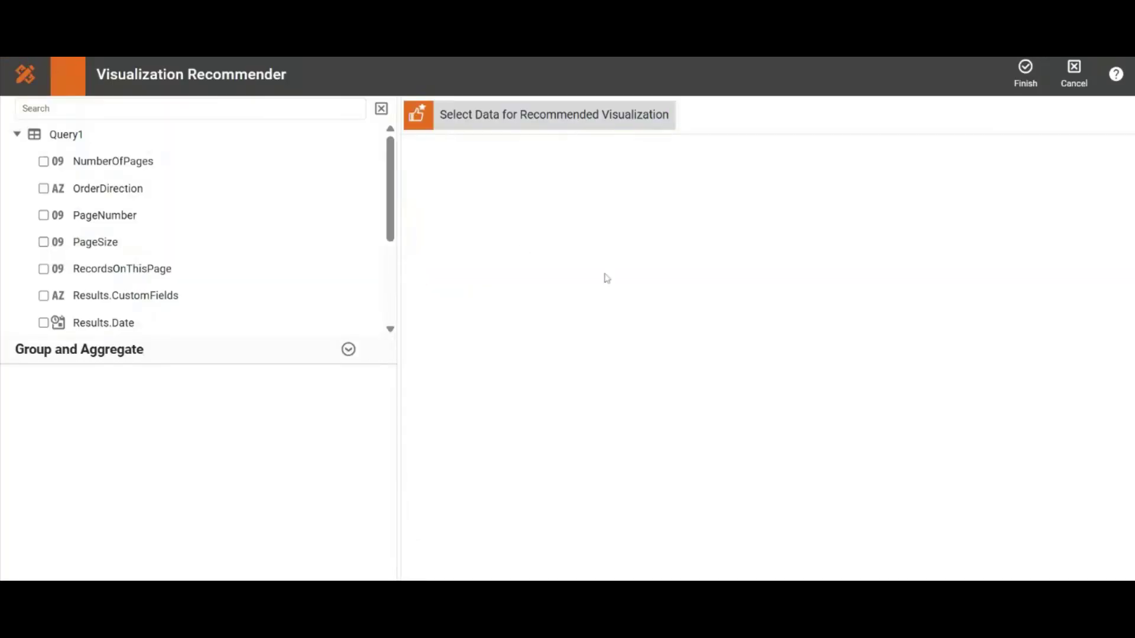
left_click(1026, 70)
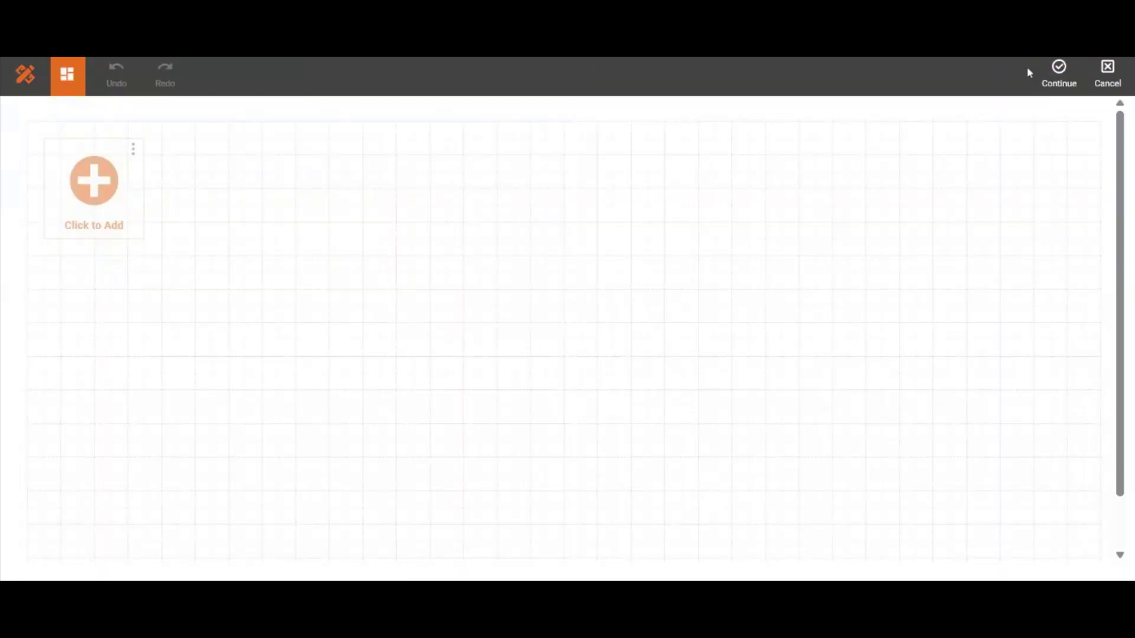
left_click(1063, 75)
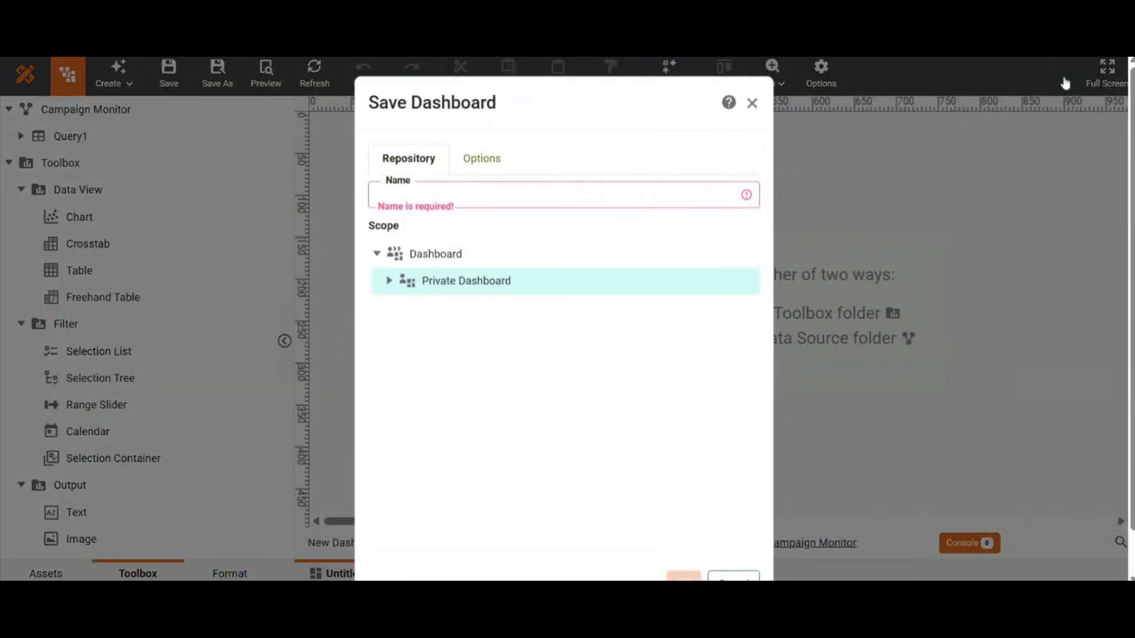
type("Campaign Monitor")
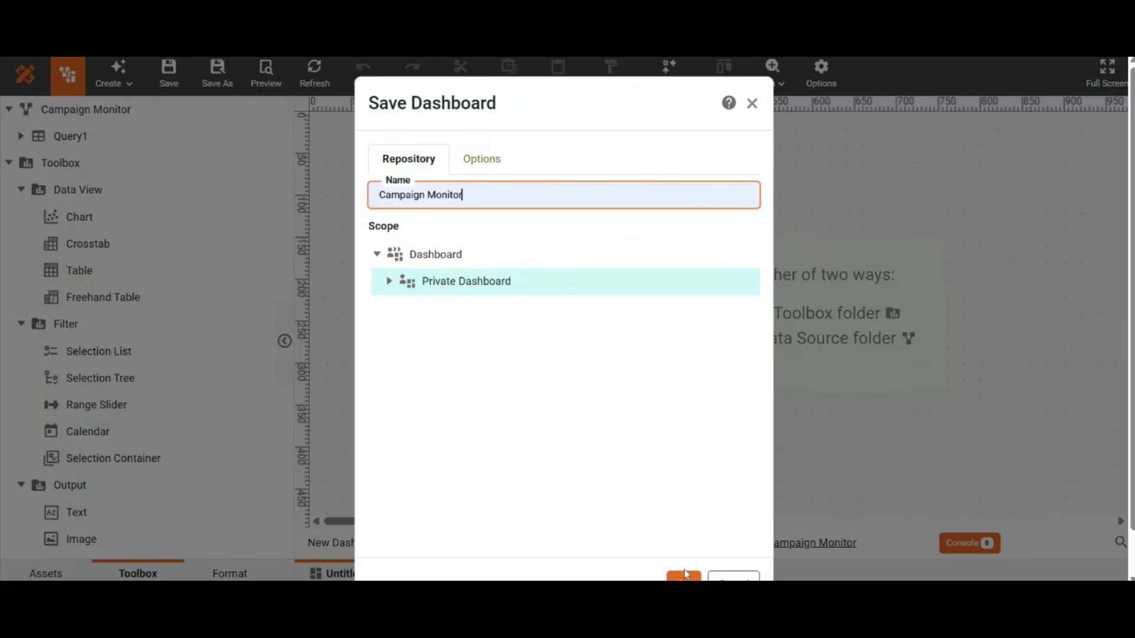
left_click(684, 577)
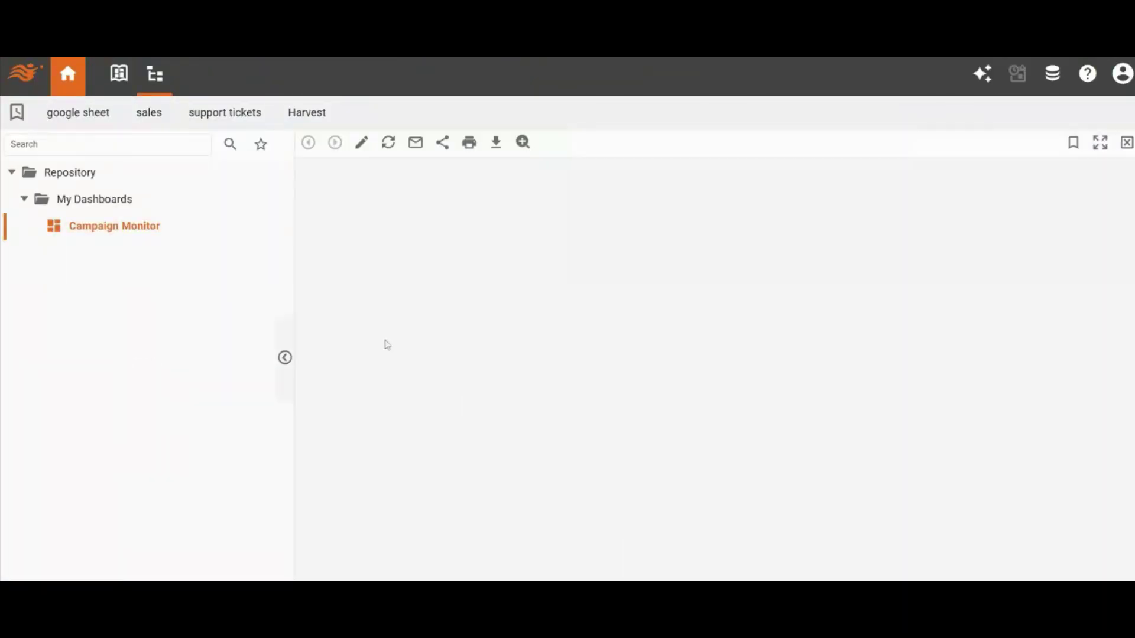
left_click(362, 144)
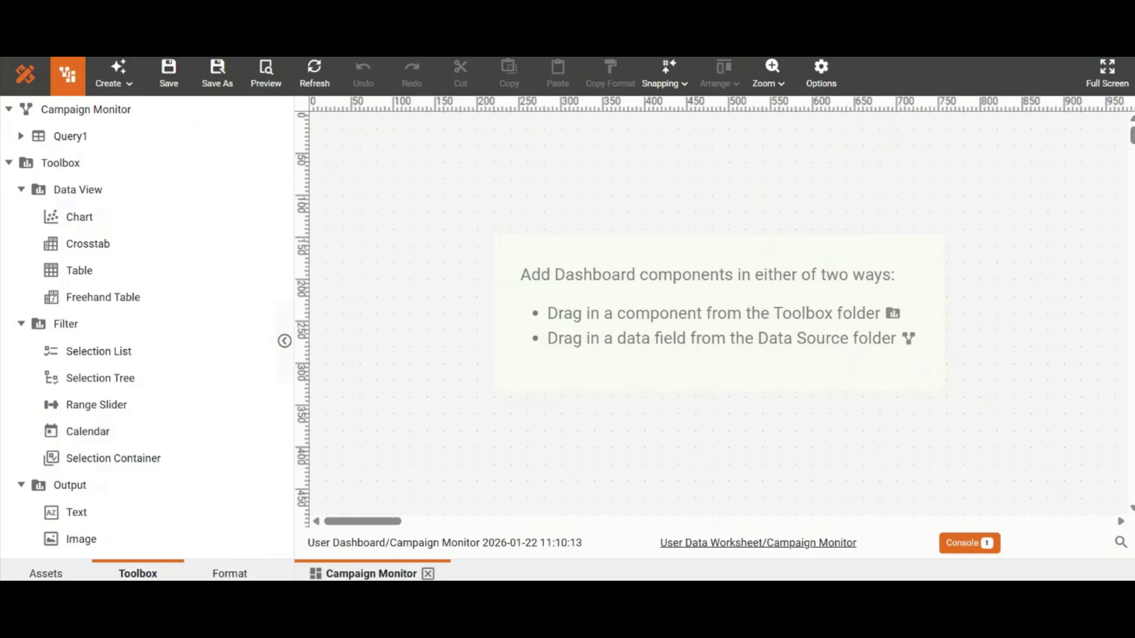
Add a chart in the upper corner of the empty dashboard and open it in the full editor
left_click(105, 225)
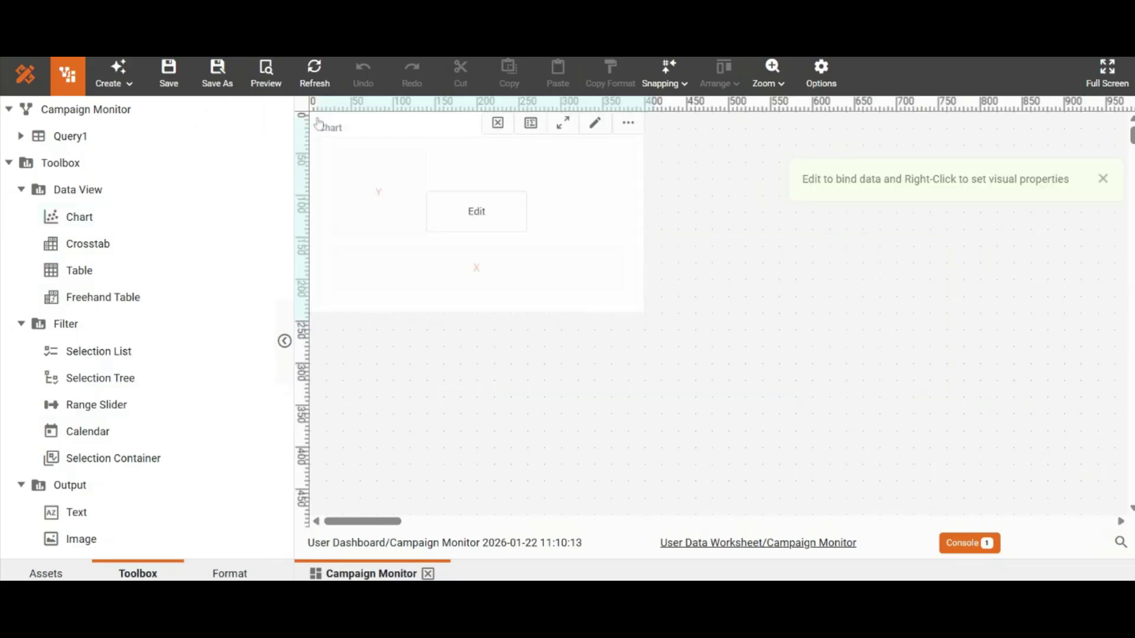
left_click(473, 229)
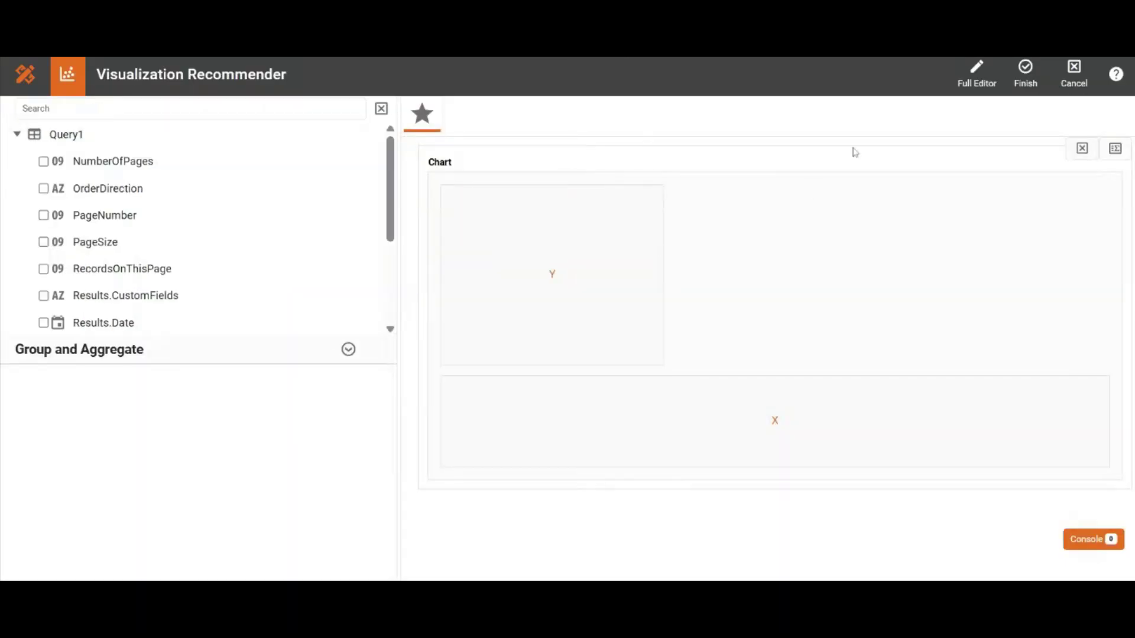
left_click(975, 77)
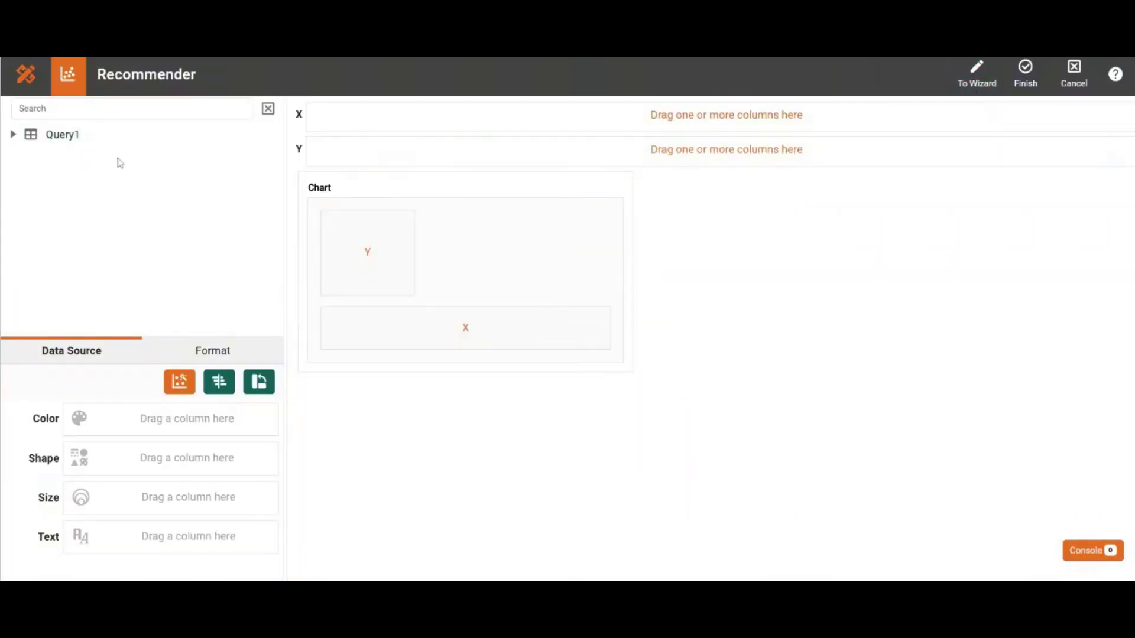
Find the Results.EmailAddress field, convert it to a measure and bind it to the chart's Y axis
left_click(131, 109)
type("em")
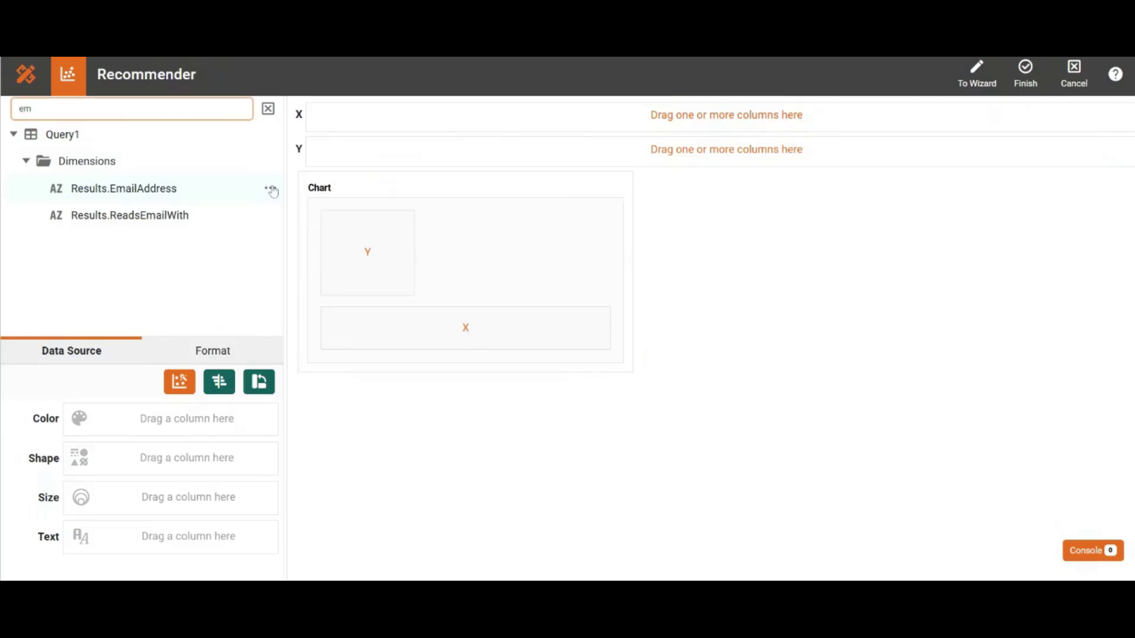
left_click(271, 191)
left_click(308, 207)
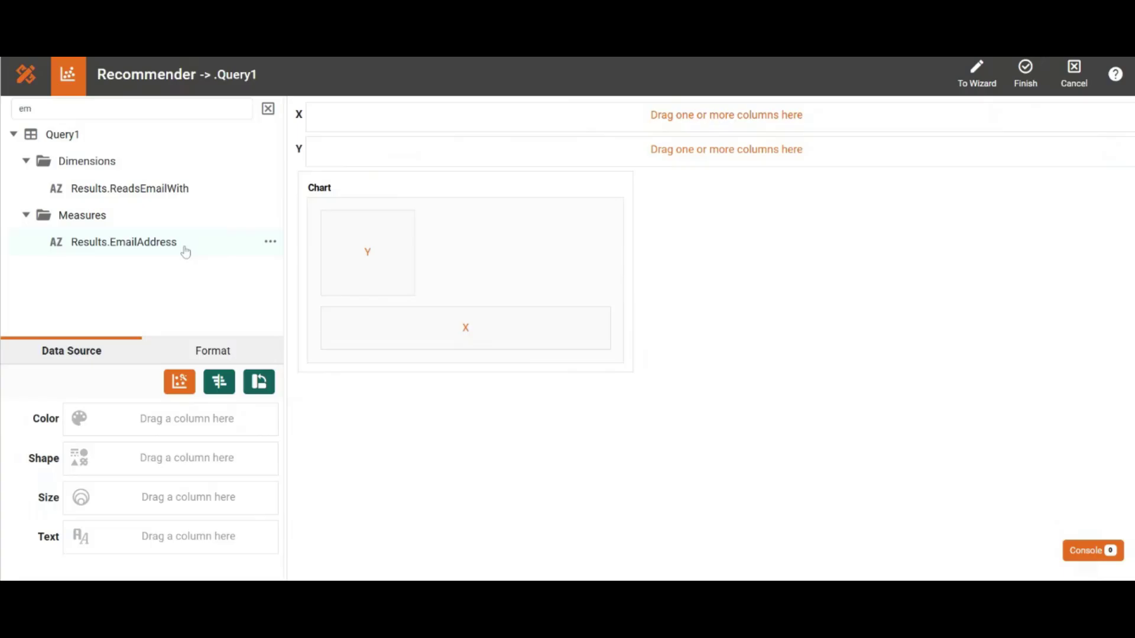
left_click_drag(185, 251, 324, 152)
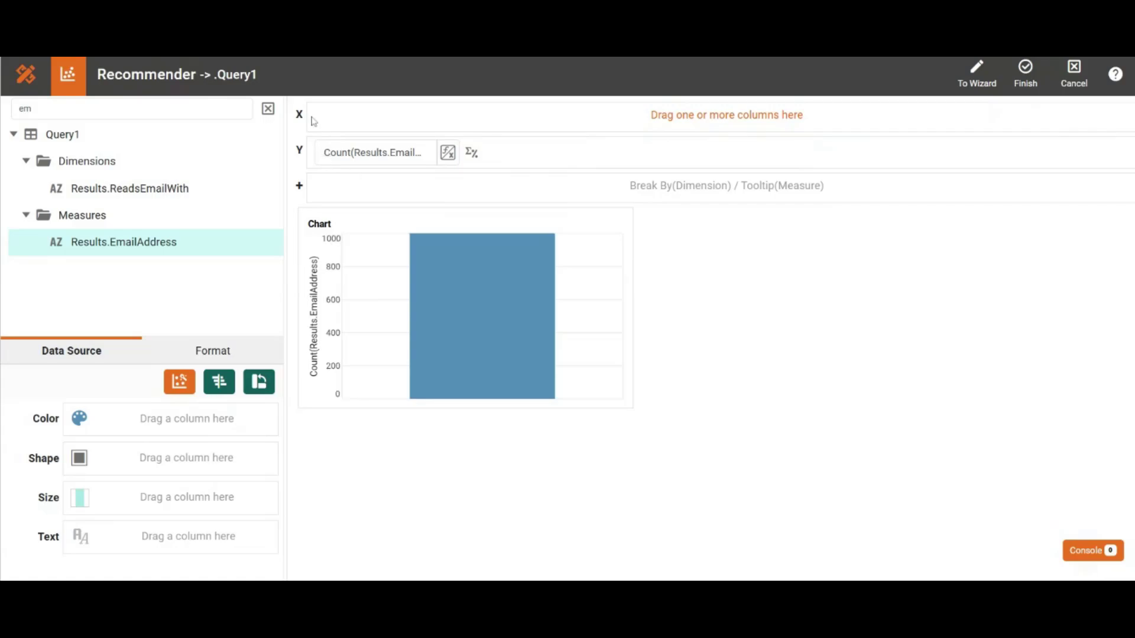
Find the Results.Date field and bind it to the chart's X axis
left_click(269, 111)
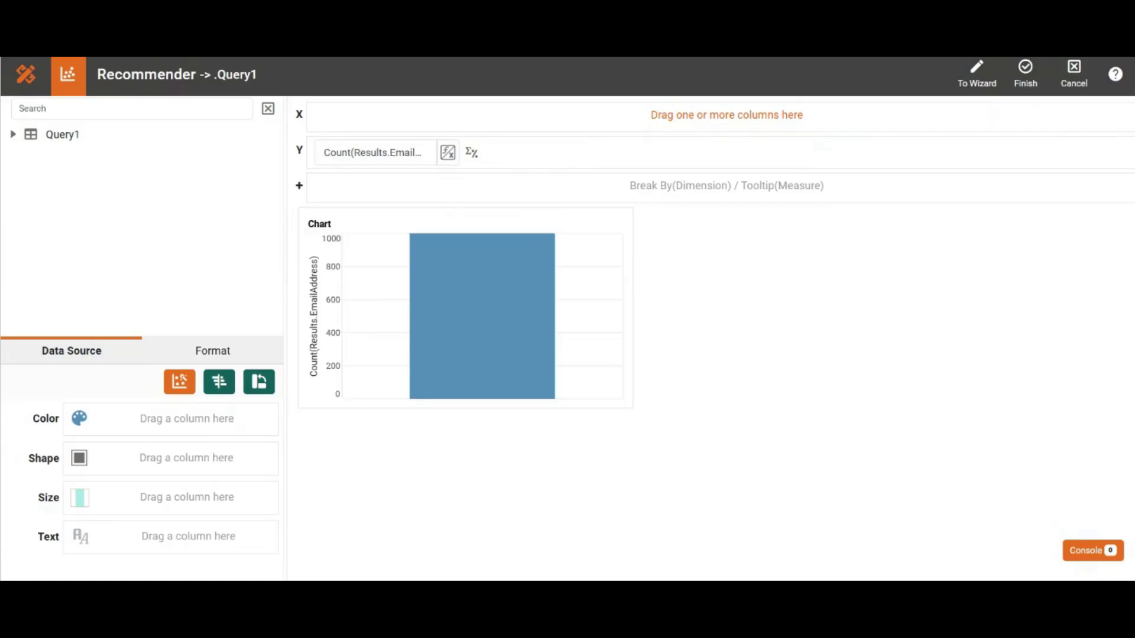
type("dat")
left_click_drag(176, 197, 360, 122)
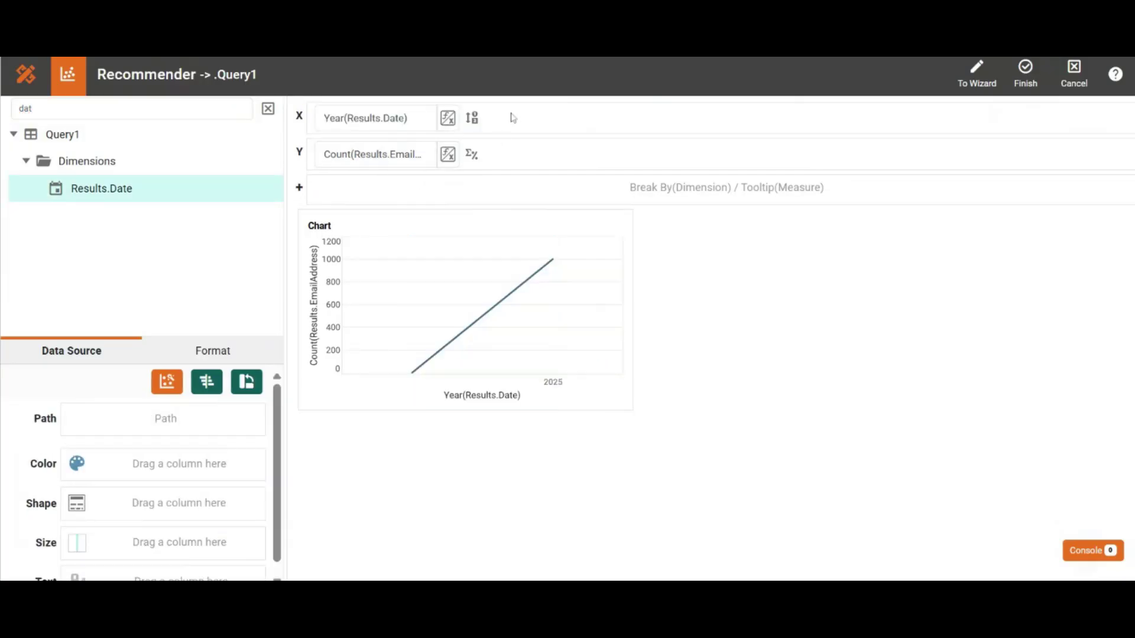
Set the X-axis date grouping level to Day and finish editing the chart
mouse_move(448, 289)
left_click(472, 118)
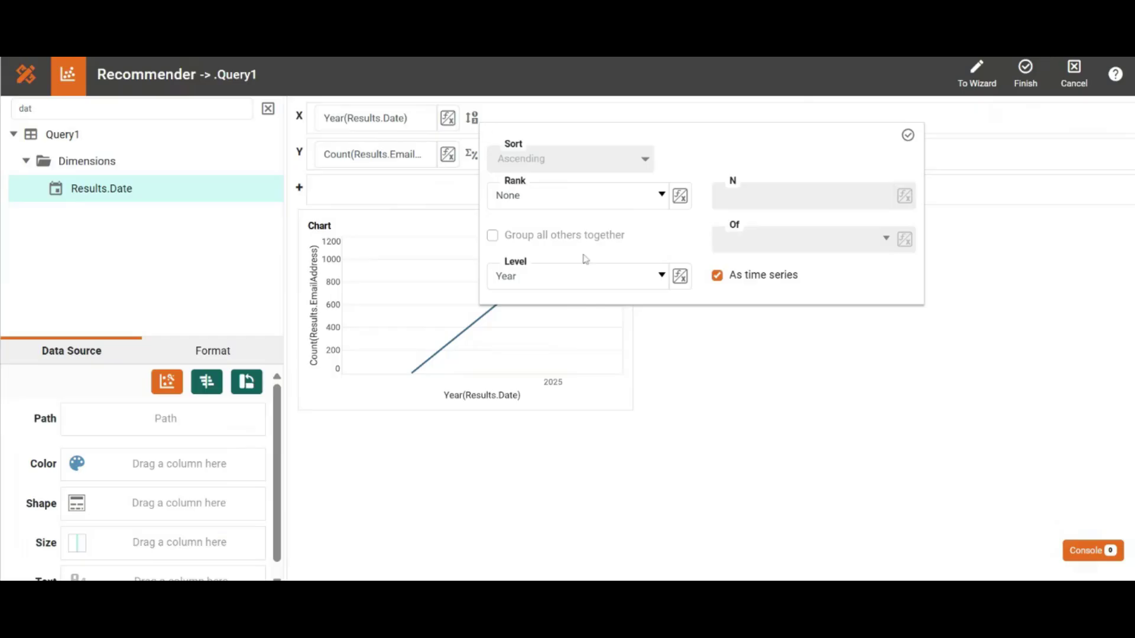
left_click(584, 283)
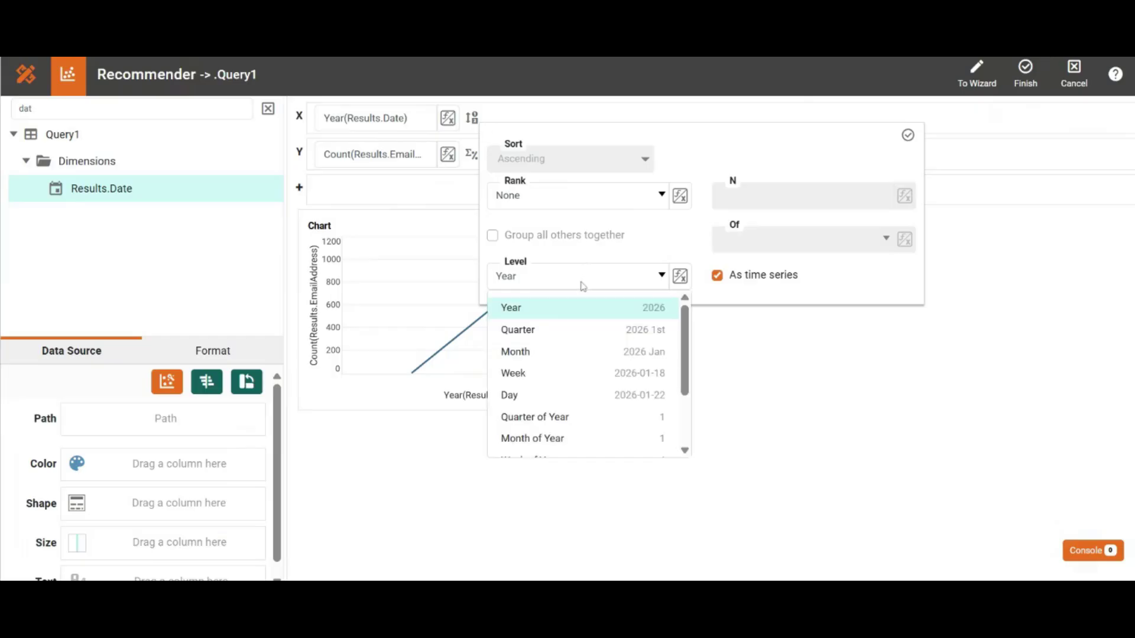
left_click(571, 397)
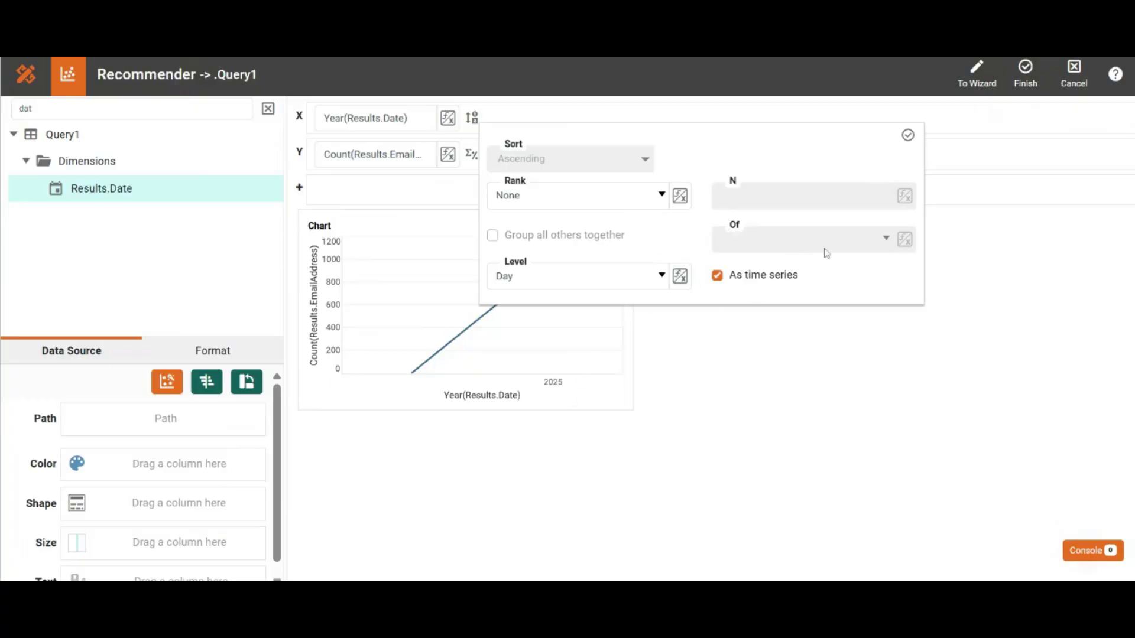
left_click(909, 136)
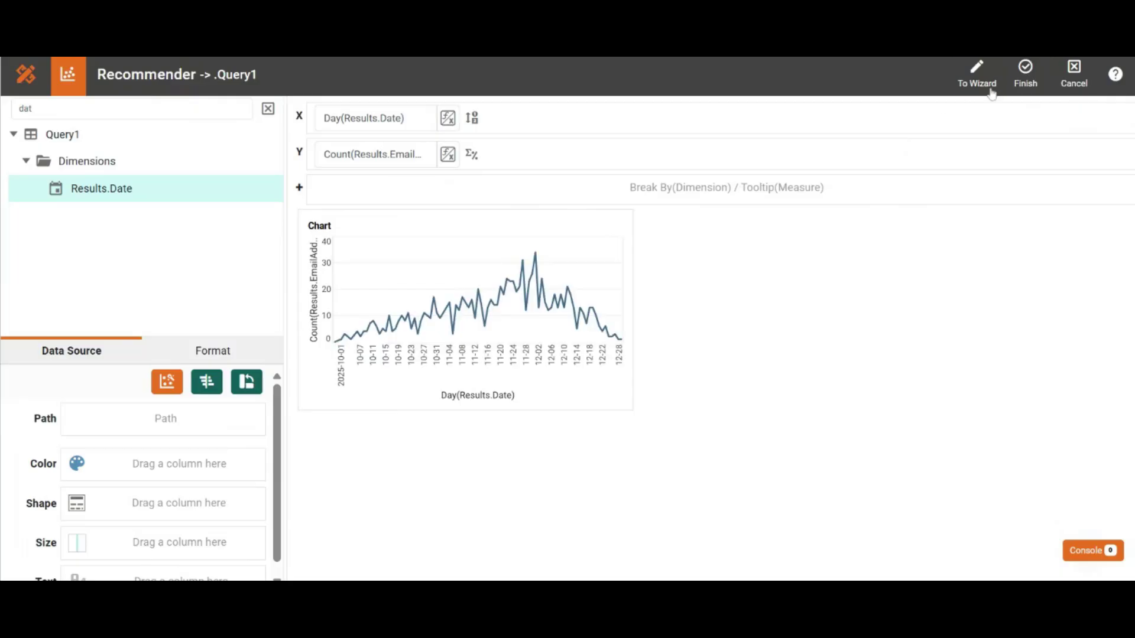
left_click(1022, 77)
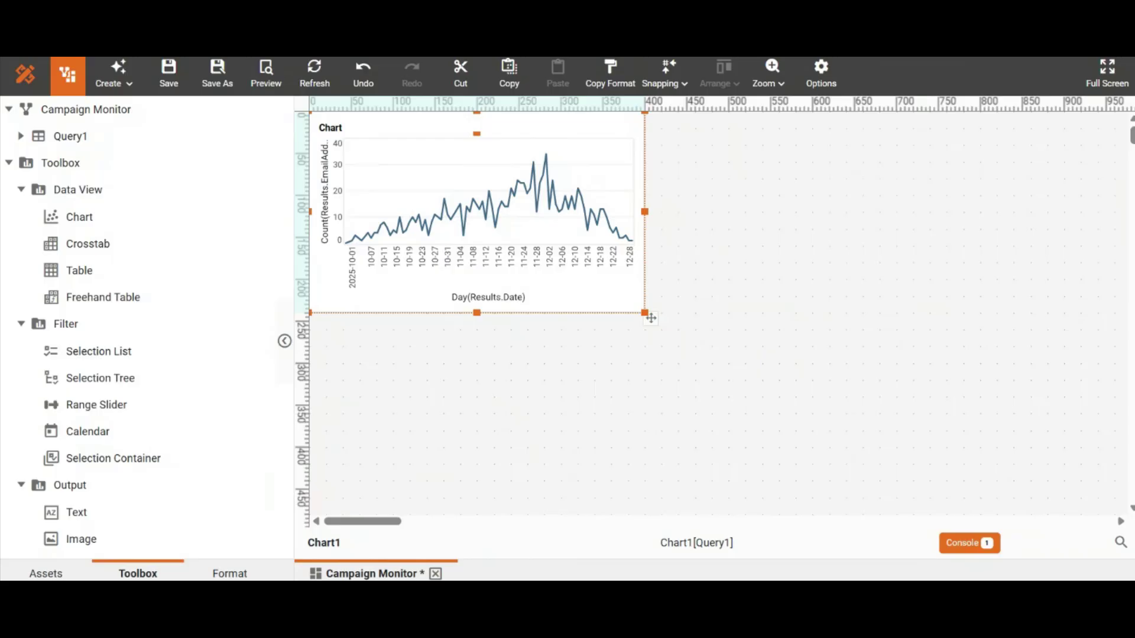
left_click(651, 318)
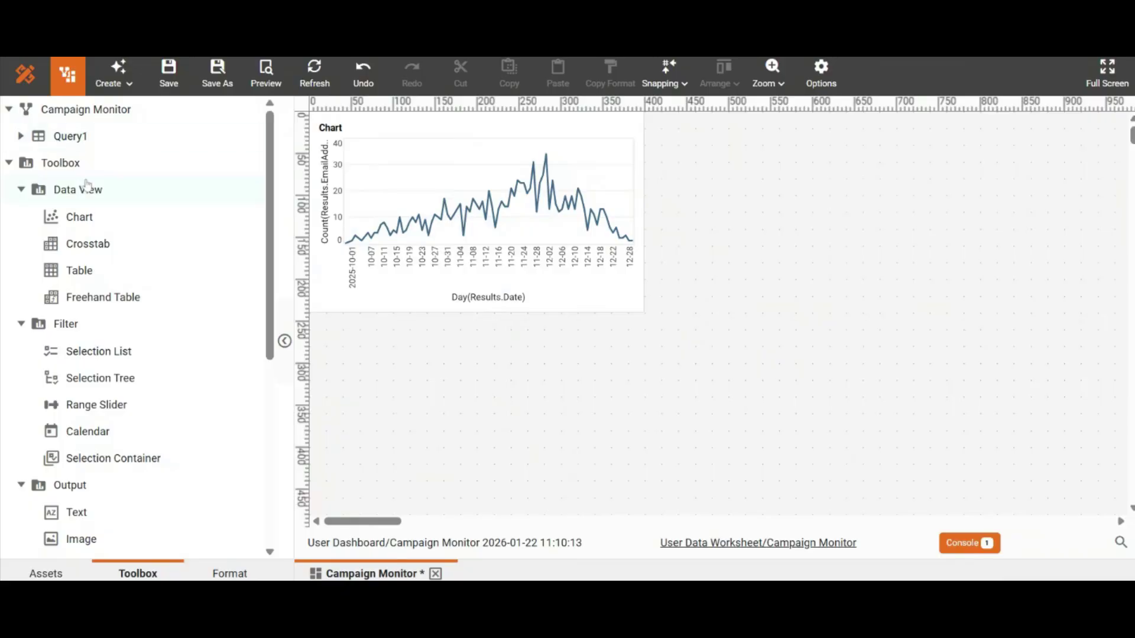
Add a range slider for Results.Date from Query1 below the chart
left_click(20, 137)
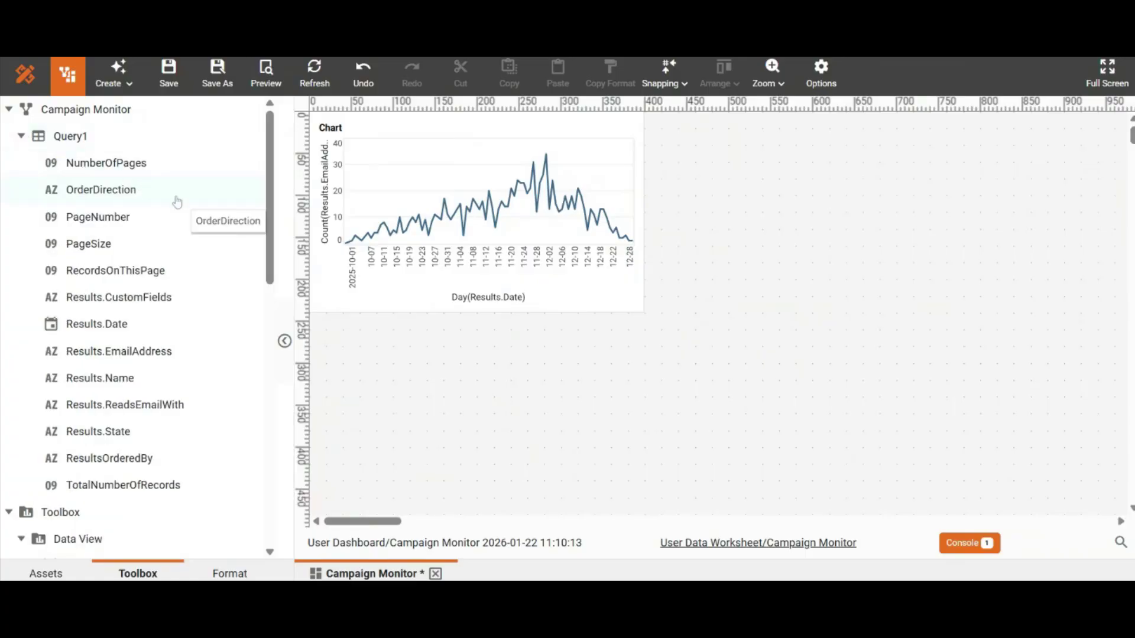
double_click(152, 324)
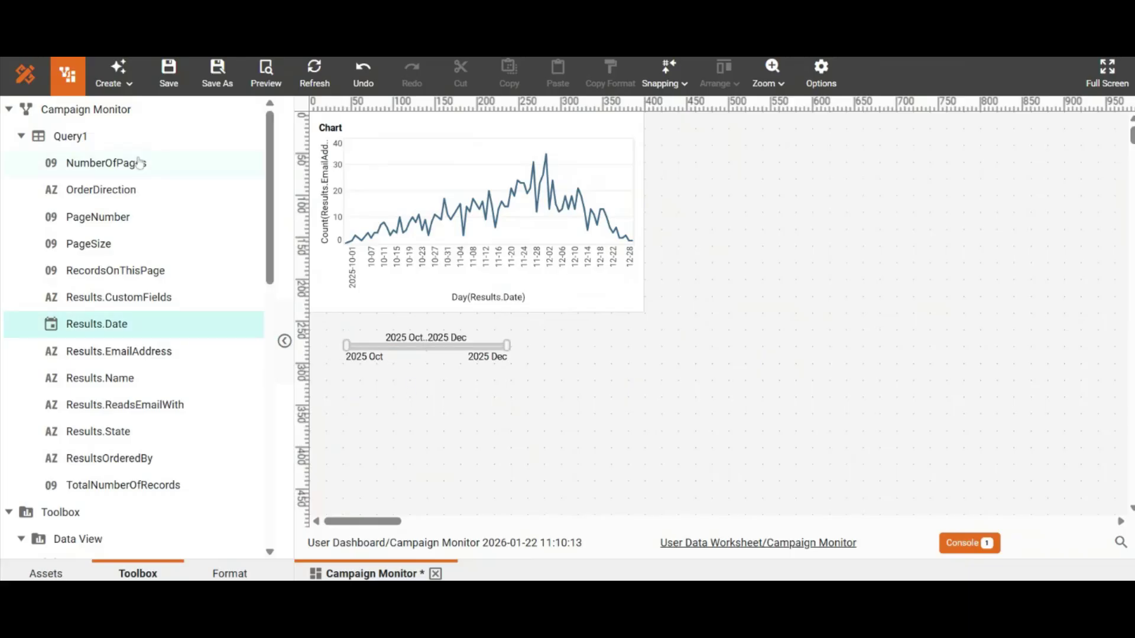
left_click(21, 137)
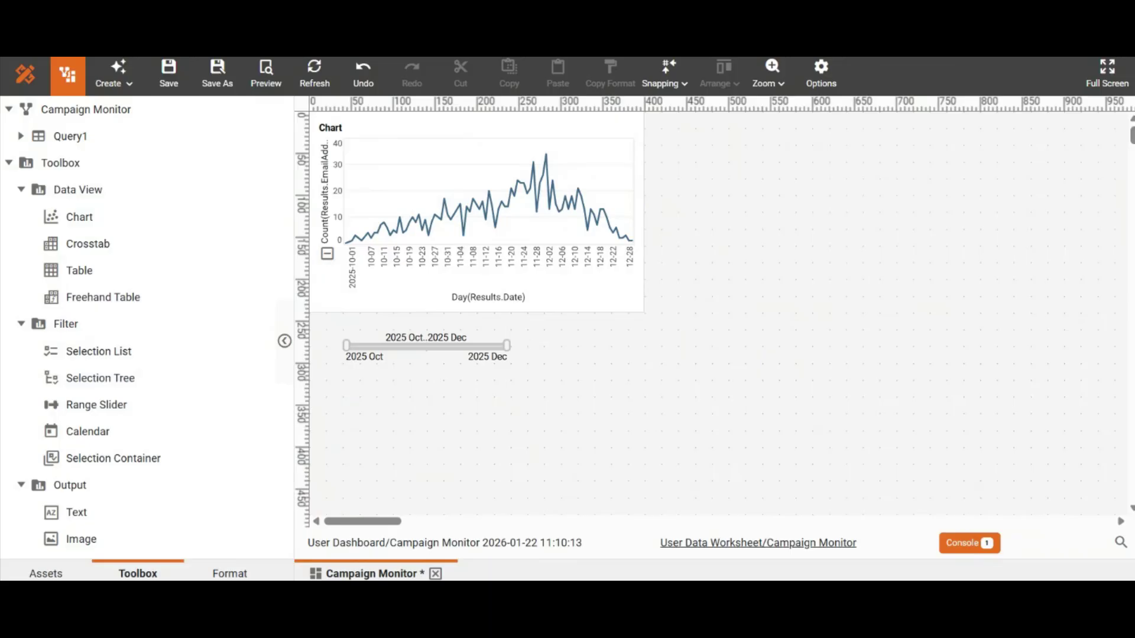
Add a table beside the chart with the Results.Date, Results.Name and Results.EmailAddress columns as details
left_click_drag(116, 284, 816, 214)
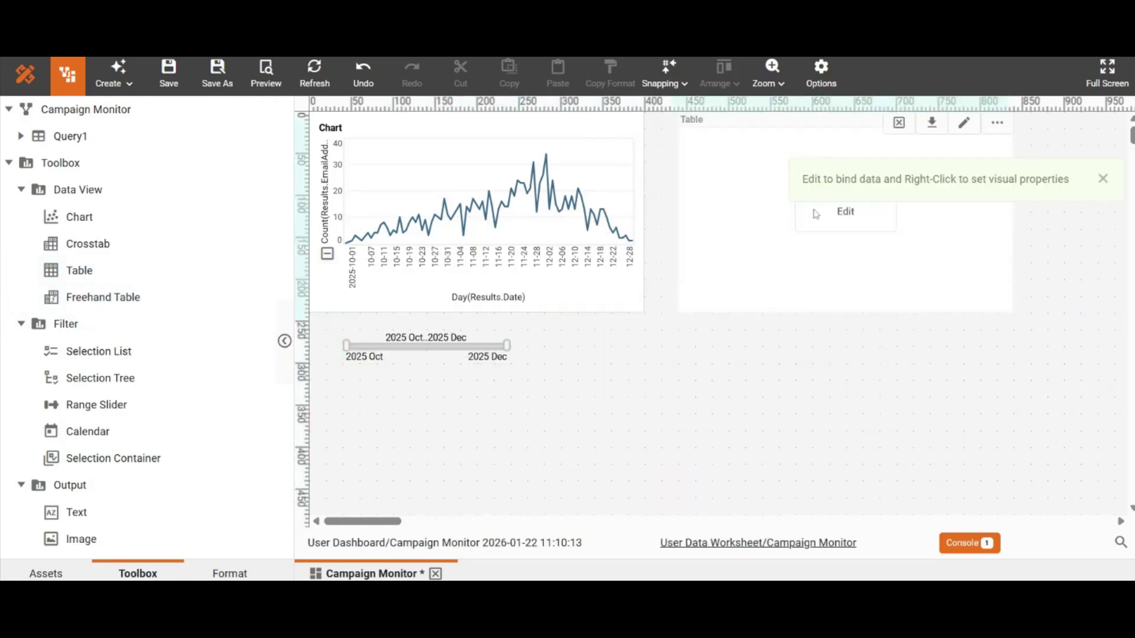
left_click(868, 220)
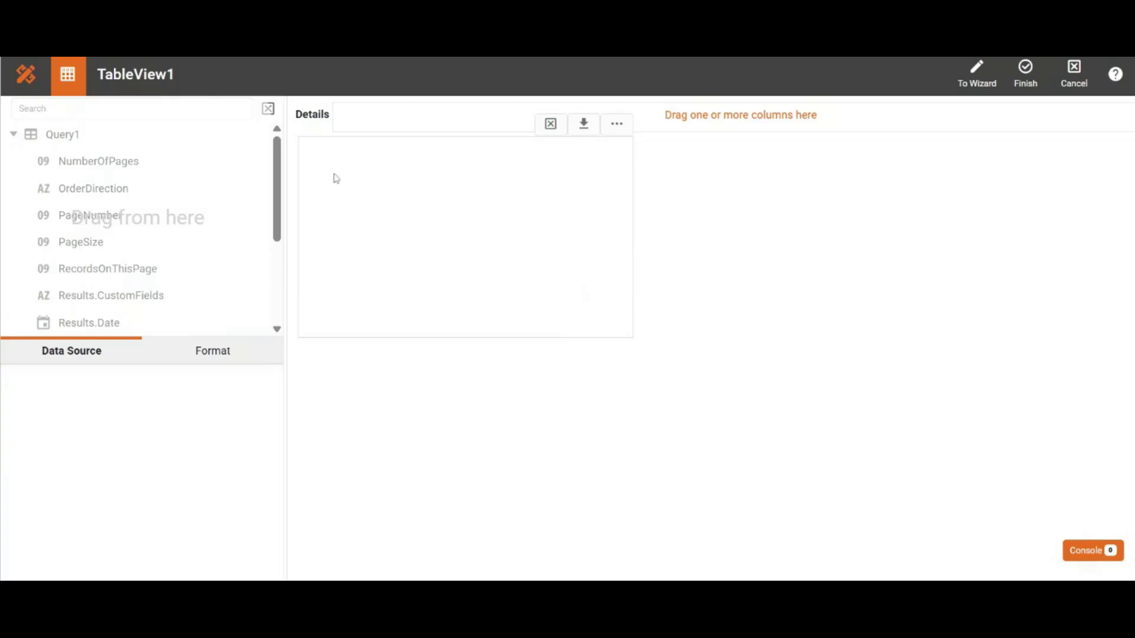
left_click_drag(142, 325, 413, 119)
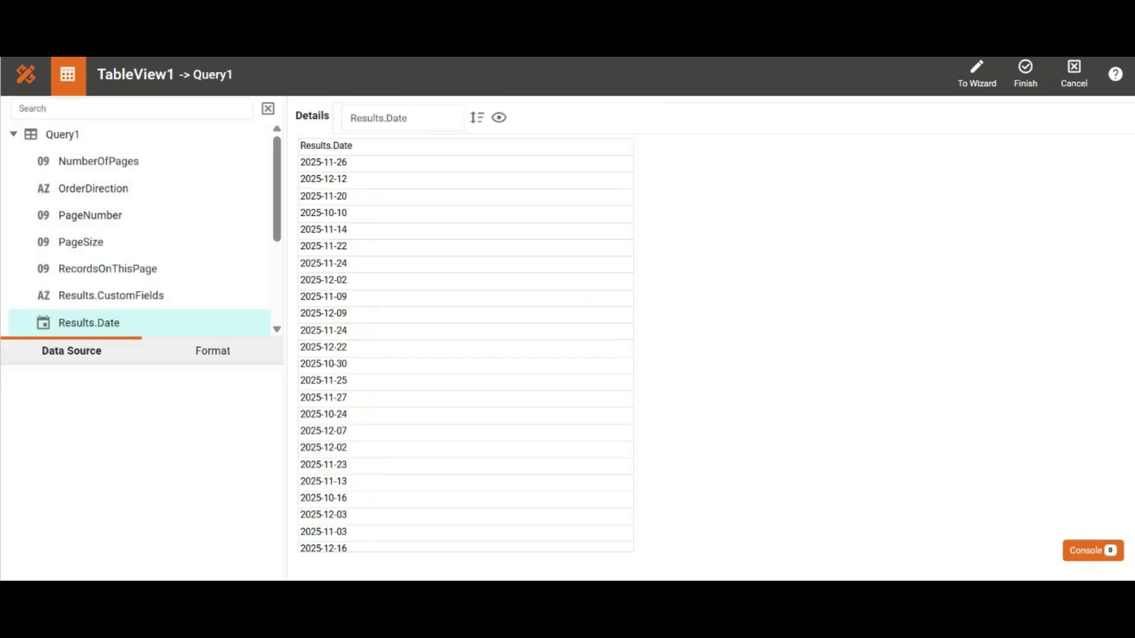
scroll(274, 215, "down", 1)
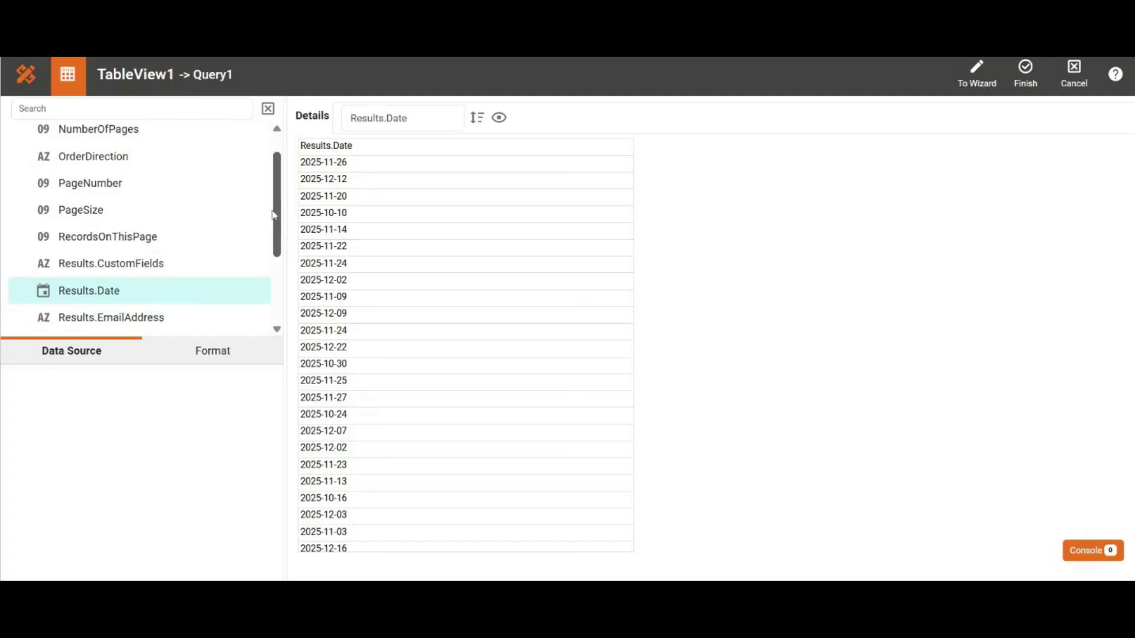
scroll(273, 215, "down", 6)
left_click_drag(144, 222, 577, 121)
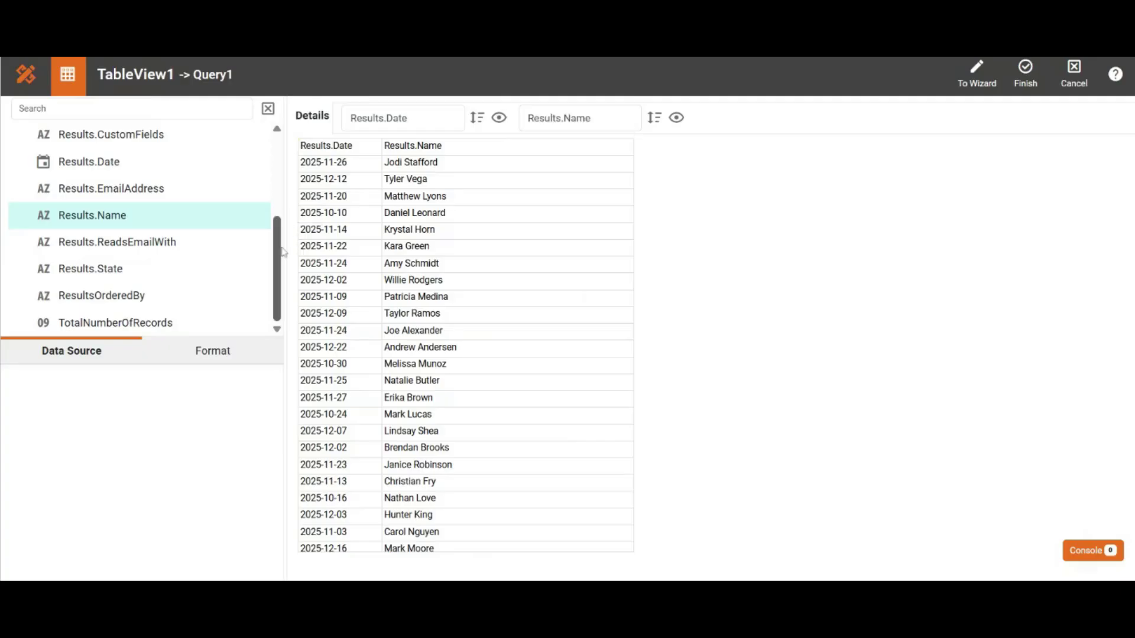
scroll(277, 255, "up", 6)
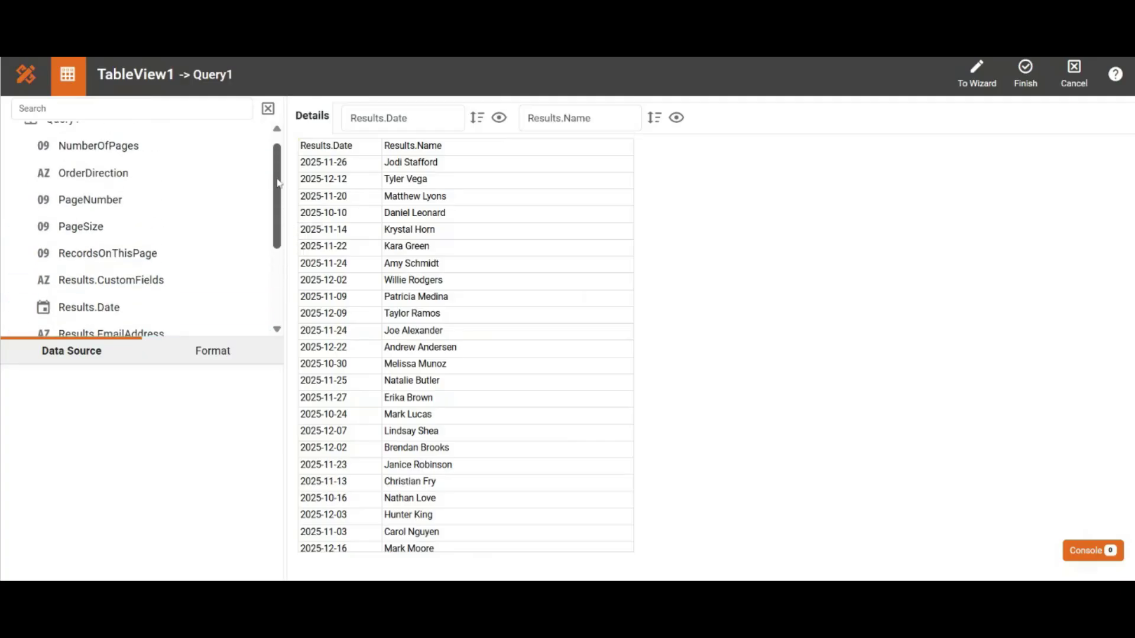
scroll(276, 249, "down", 6)
left_click_drag(189, 190, 727, 117)
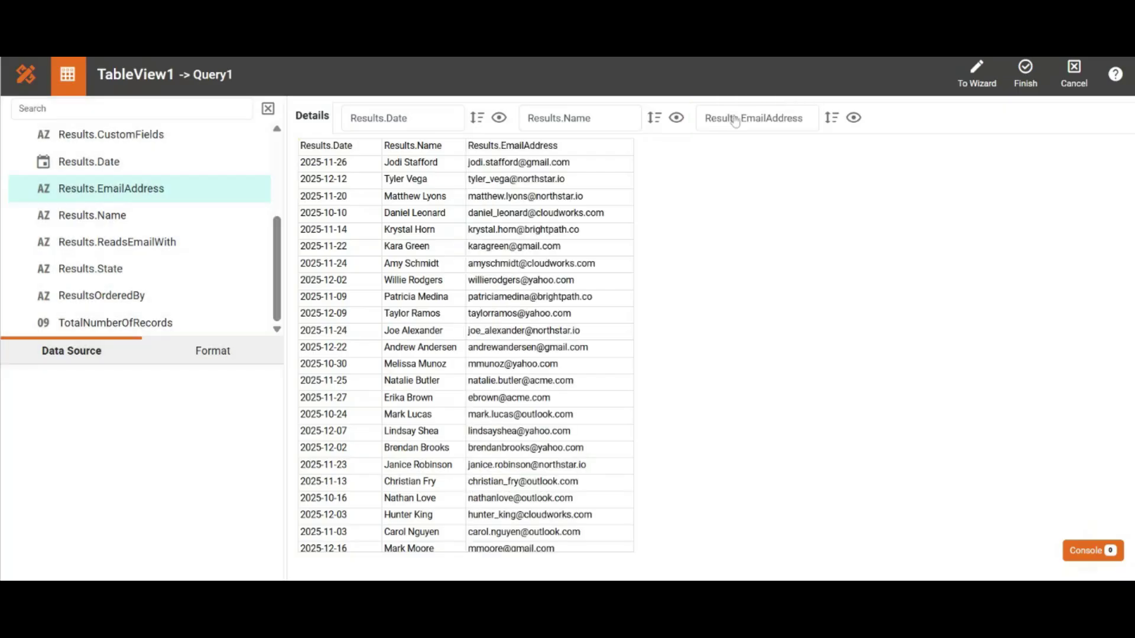
left_click(1026, 82)
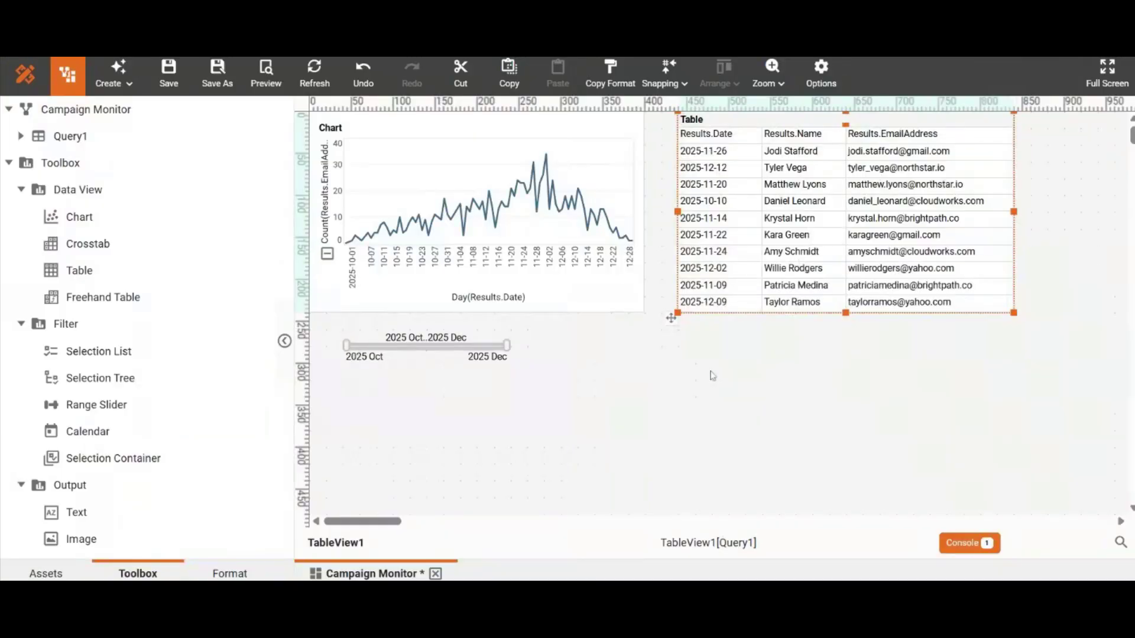
left_click(712, 375)
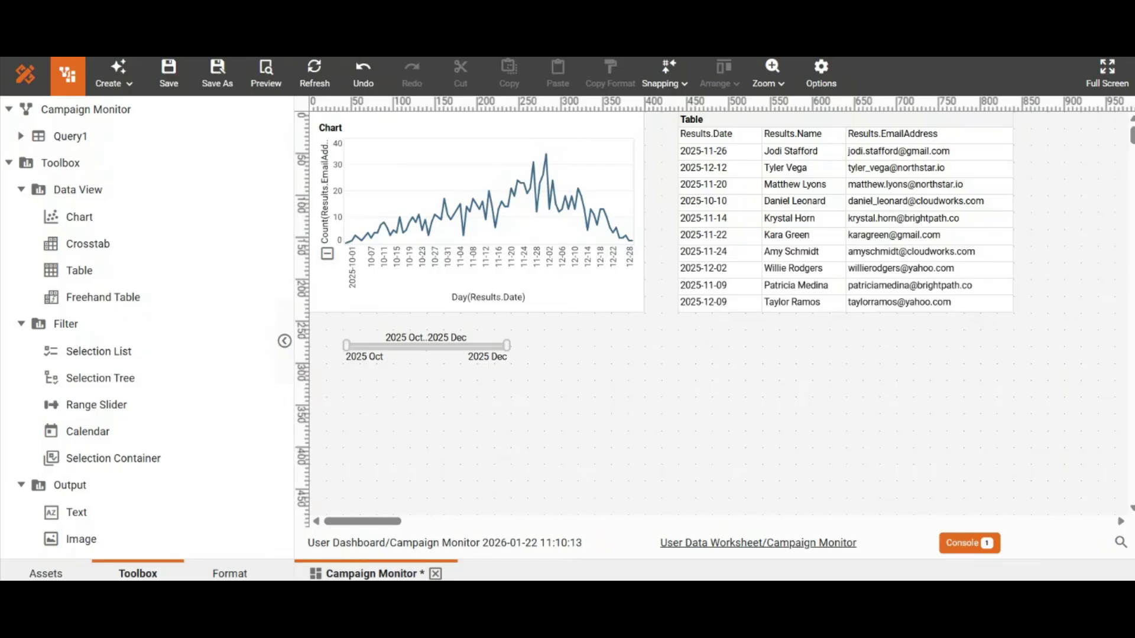
Enable a flyover from the line chart to TableView1 in the chart's properties
left_click(619, 153)
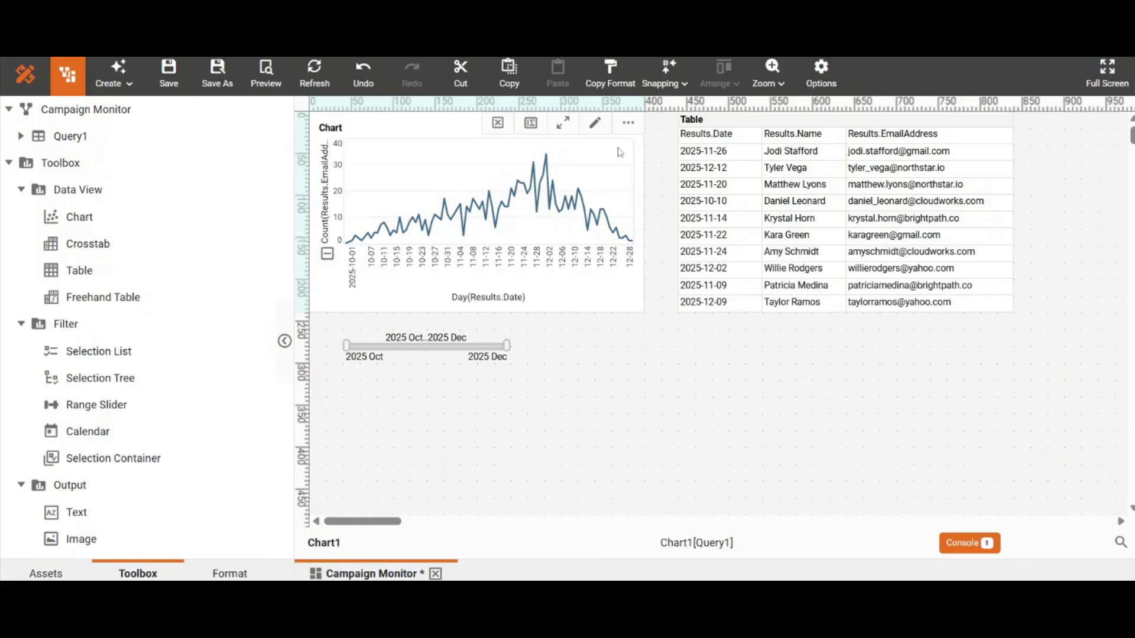
right_click(619, 150)
left_click(642, 170)
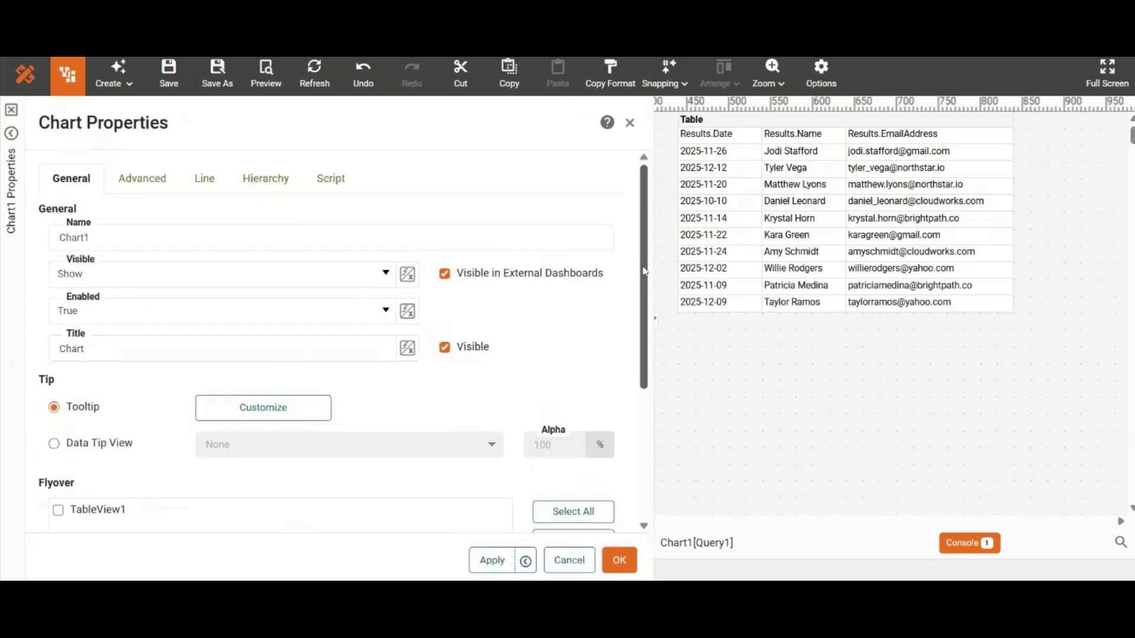
scroll(644, 271, "down", 4)
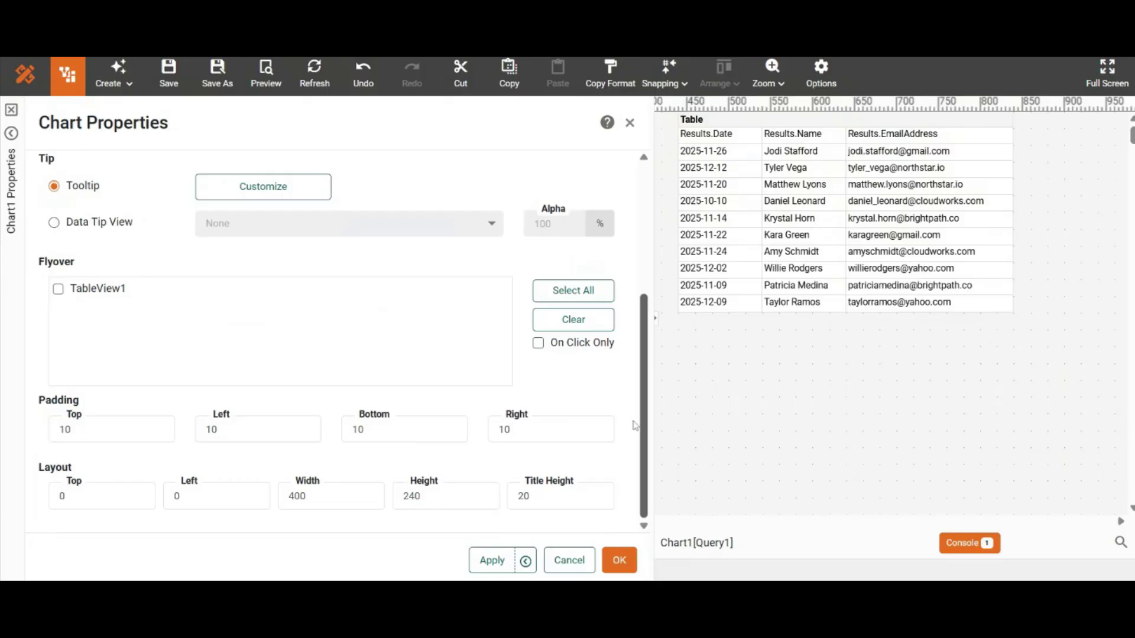
left_click(58, 290)
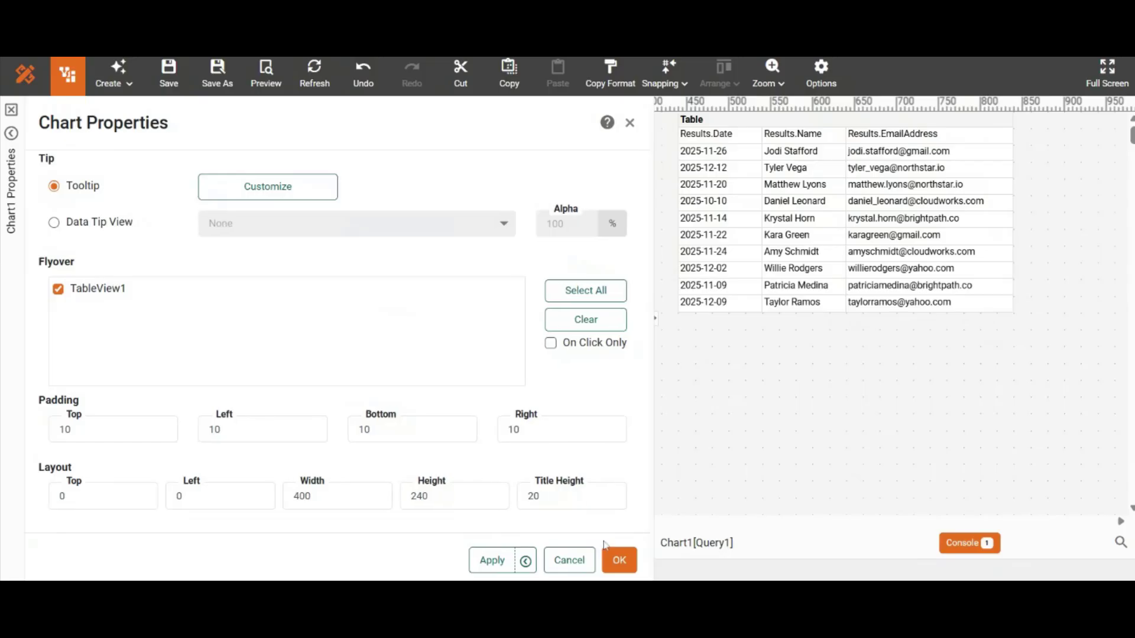
left_click(616, 559)
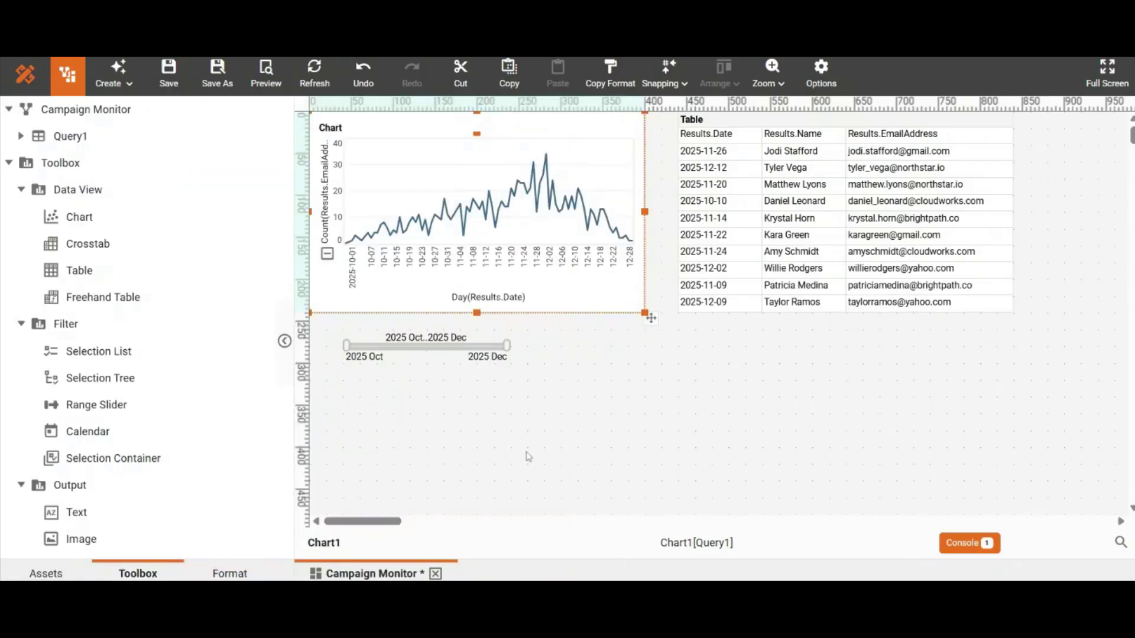
Preview the dashboard and check the flyover filtering of the table across December and November dates on the chart
left_click(266, 77)
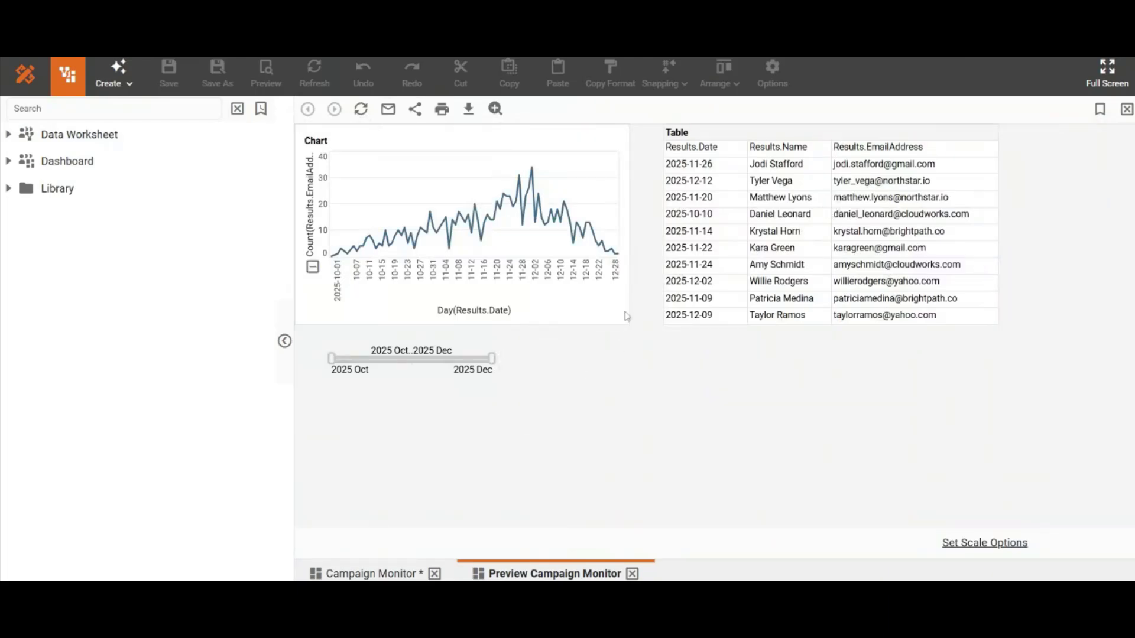
left_click(579, 280)
left_click(573, 281)
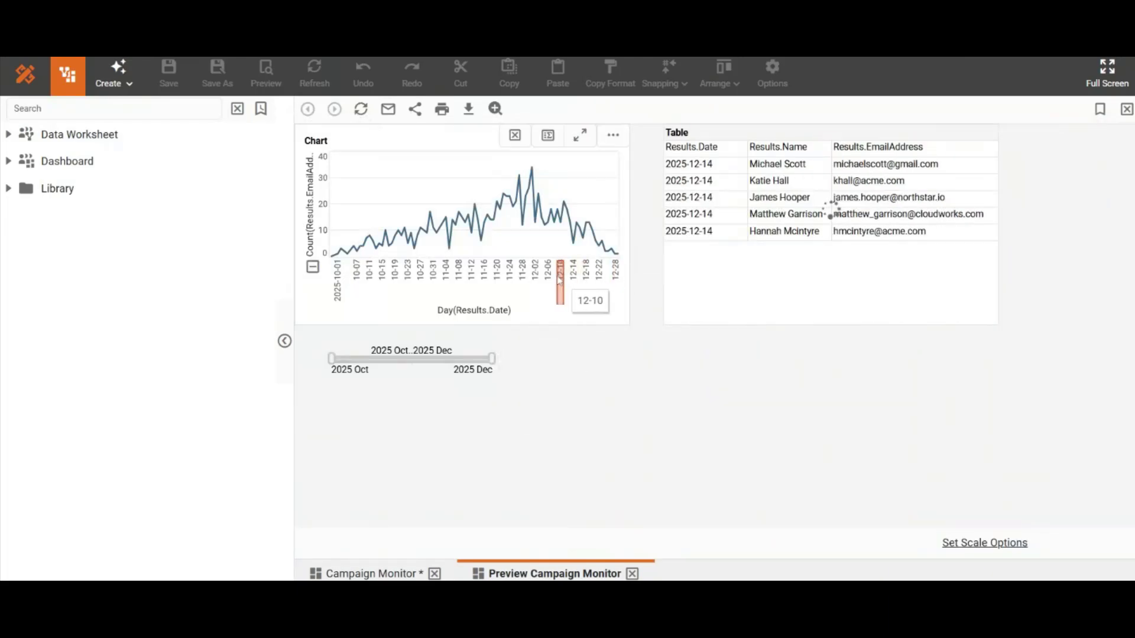
left_click(553, 281)
left_click(547, 281)
left_click(533, 281)
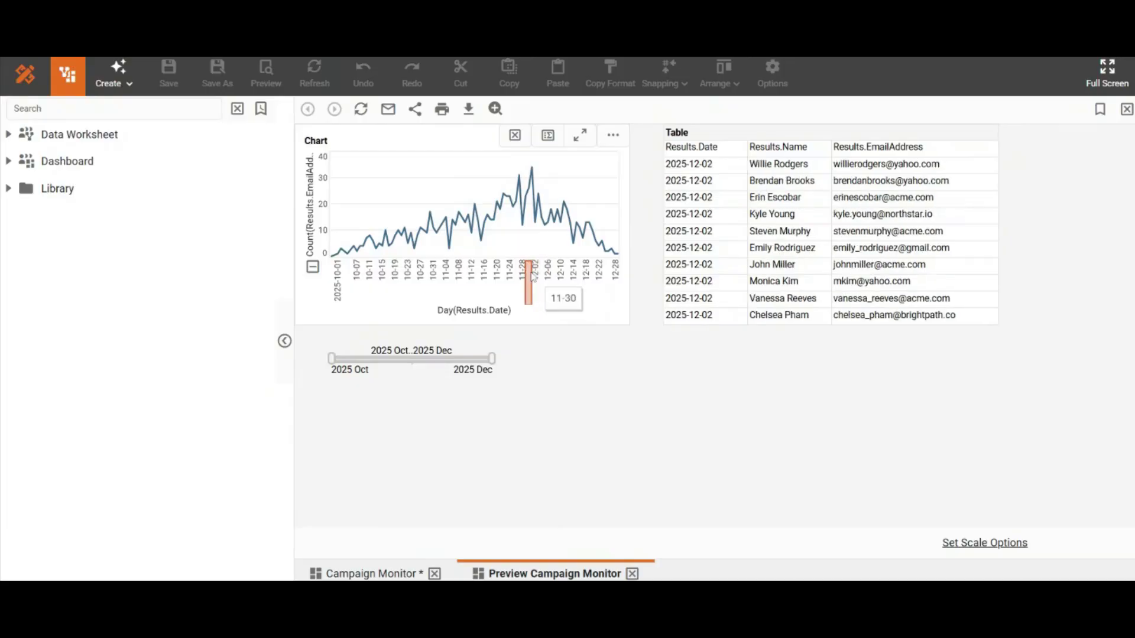
left_click(523, 281)
left_click(516, 280)
left_click(510, 281)
left_click(503, 277)
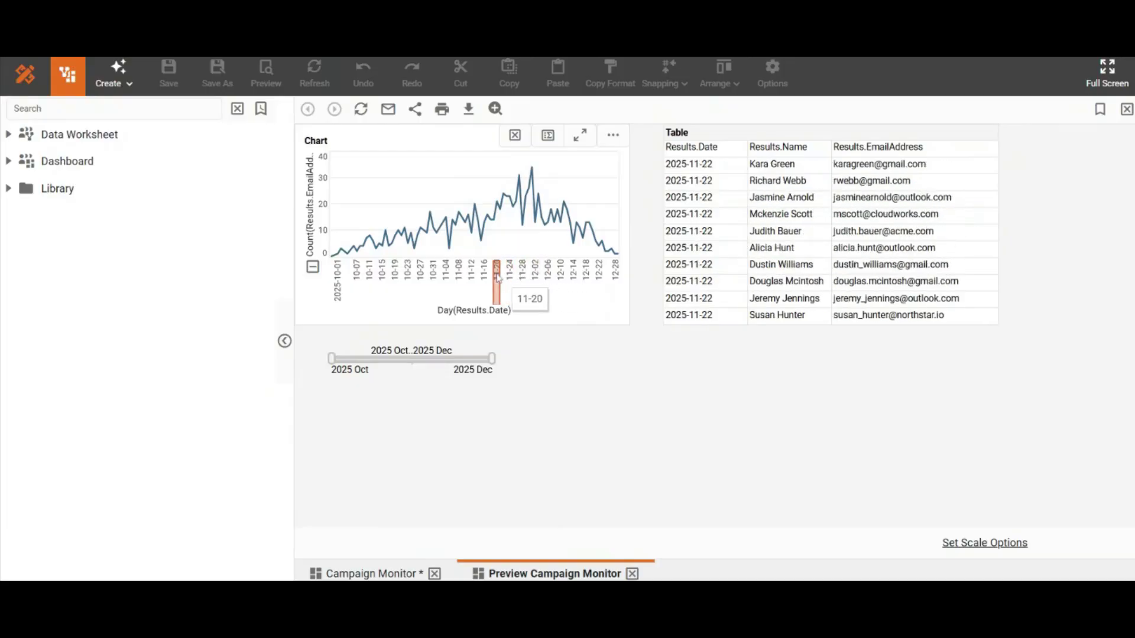
Check how the table filters for individual chart dates from 11-20 back to 11-10
left_click(499, 278)
left_click(494, 278)
left_click(487, 277)
left_click(478, 279)
left_click(471, 278)
left_click(466, 279)
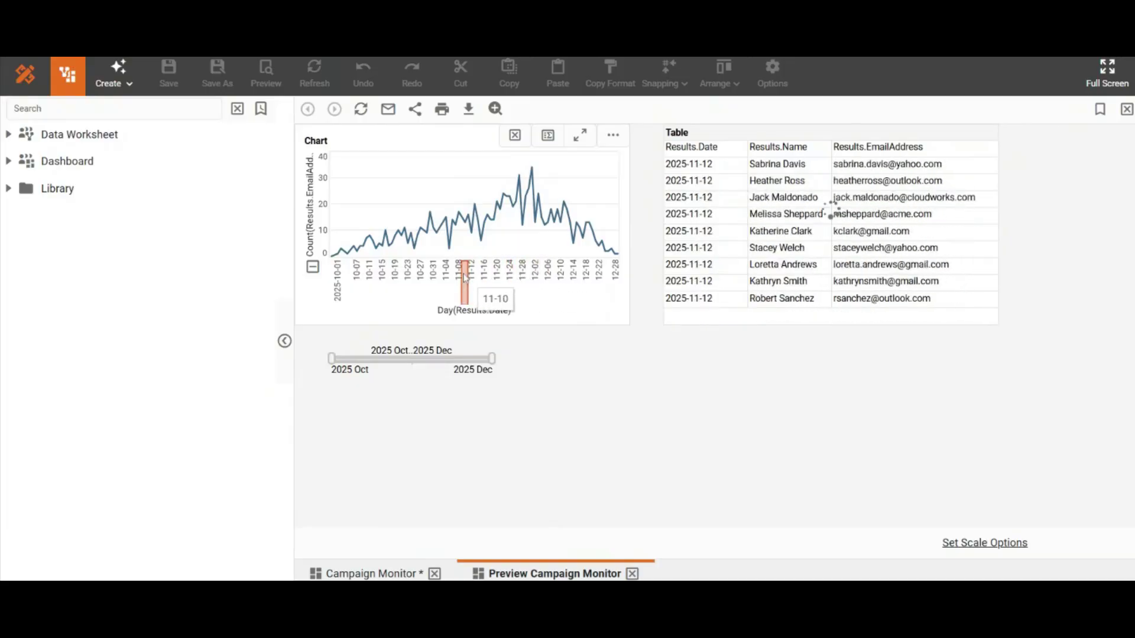
left_click(466, 278)
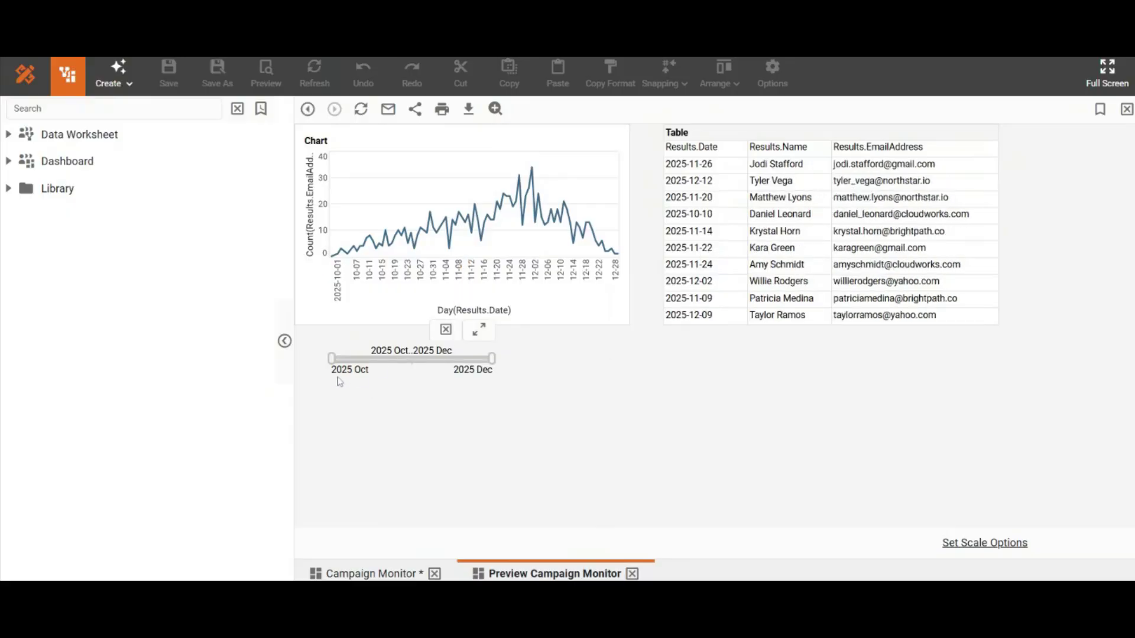
Limit the date slider to 2025 Oct–2025 Nov and select the chart points for 10-30, 11-03 and 11-04
left_click_drag(333, 361, 386, 361)
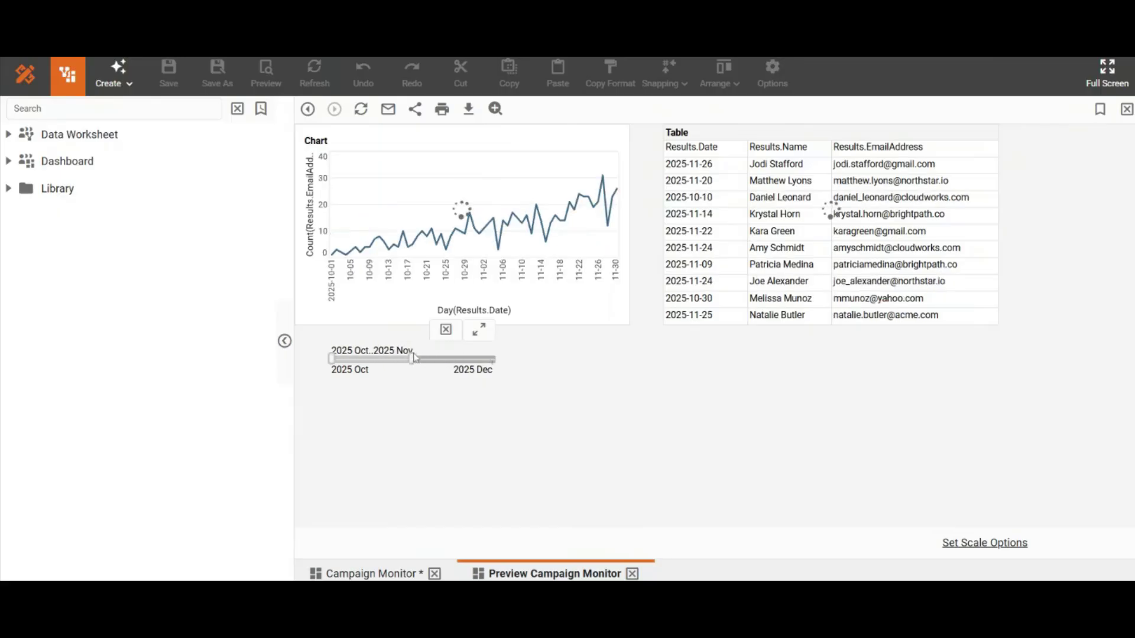
left_click(469, 275)
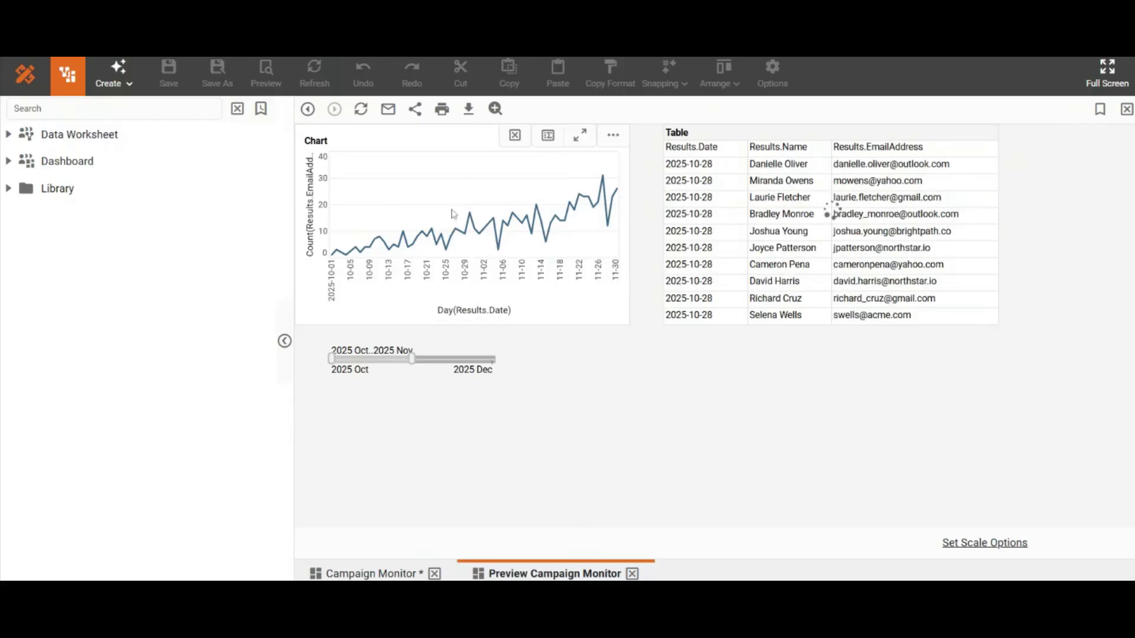
left_click(479, 212)
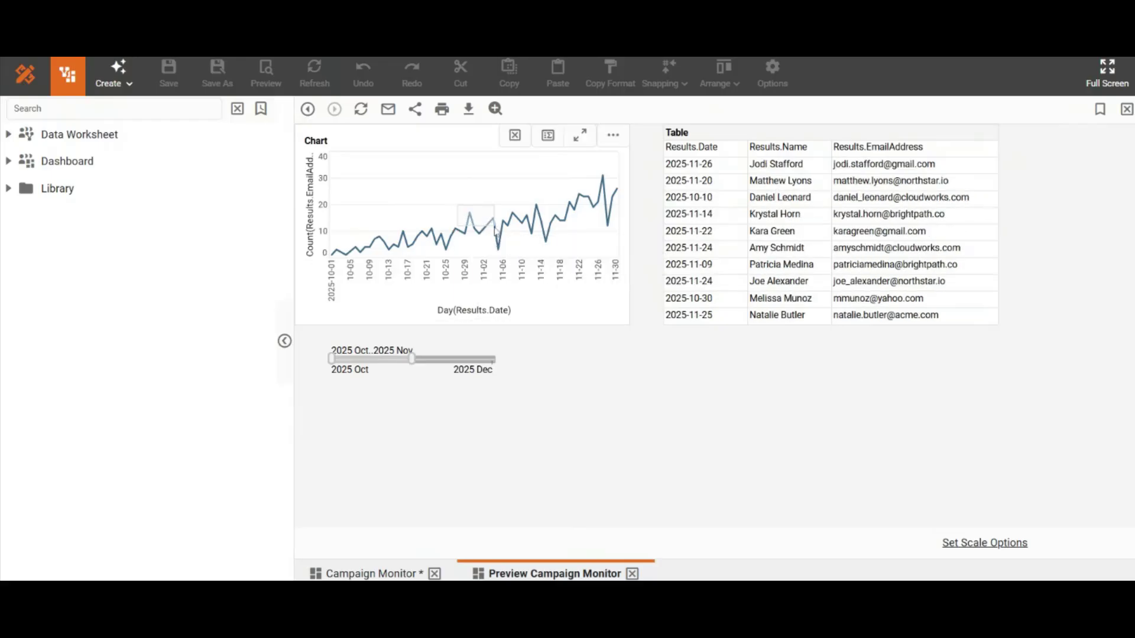
left_click(494, 228)
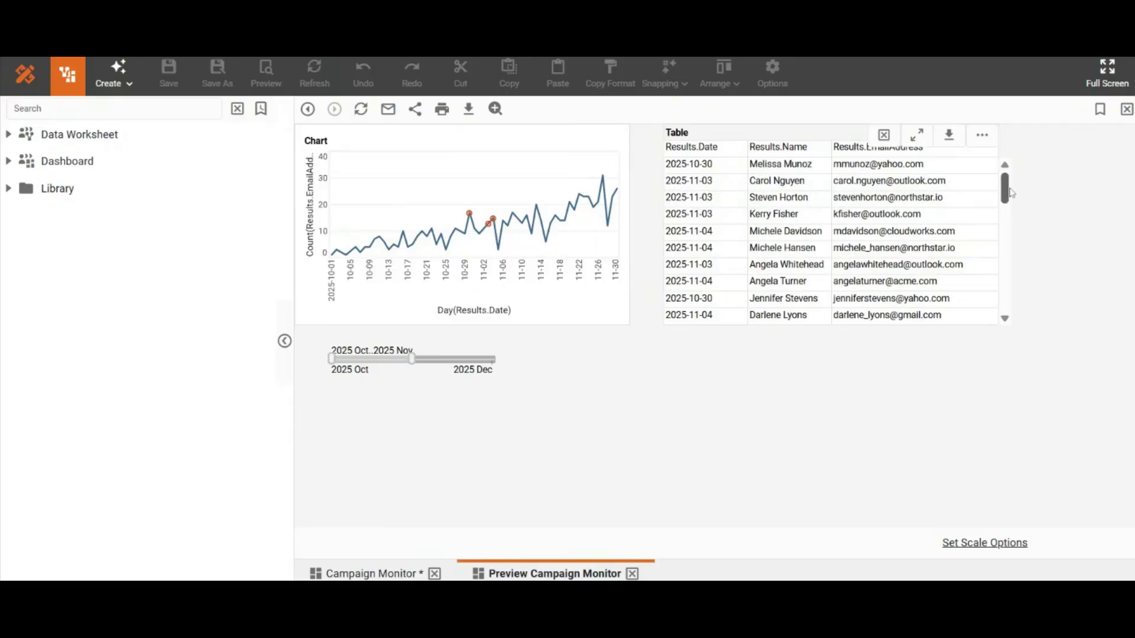
Review the filtered subscriber table and export its rows as a download
mouse_move(1006, 192)
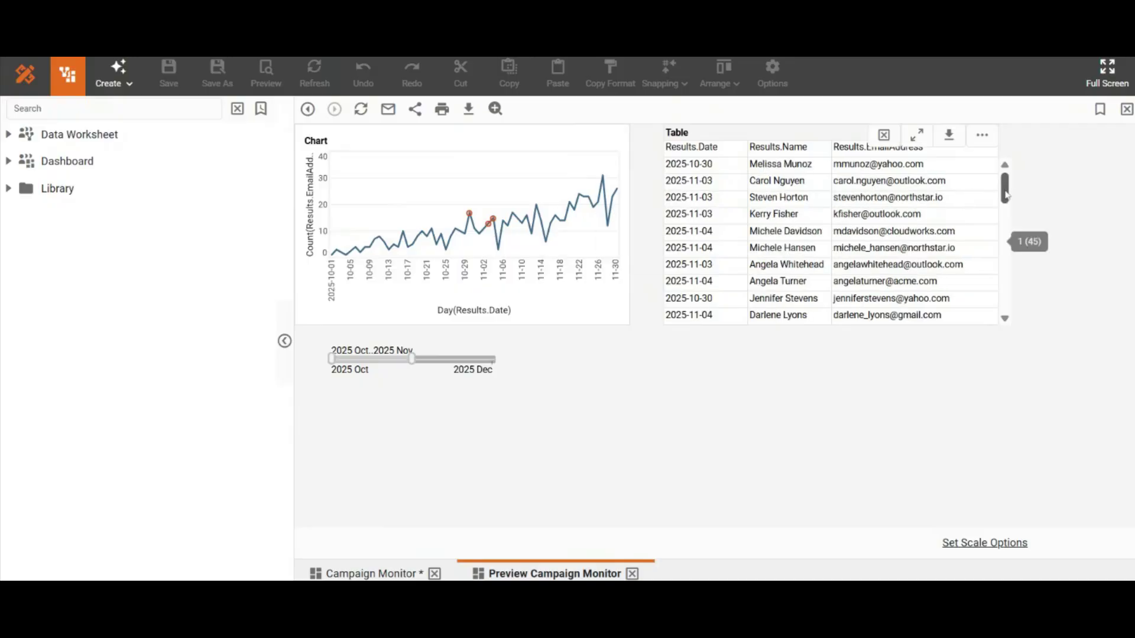
left_click_drag(1007, 195, 1011, 160)
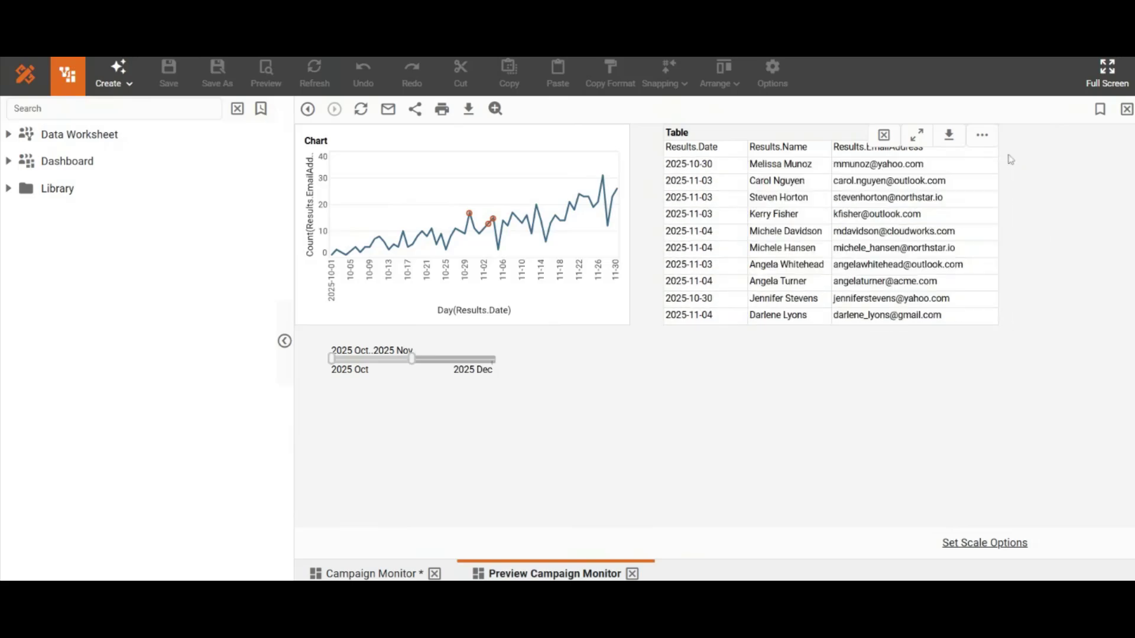
left_click(948, 137)
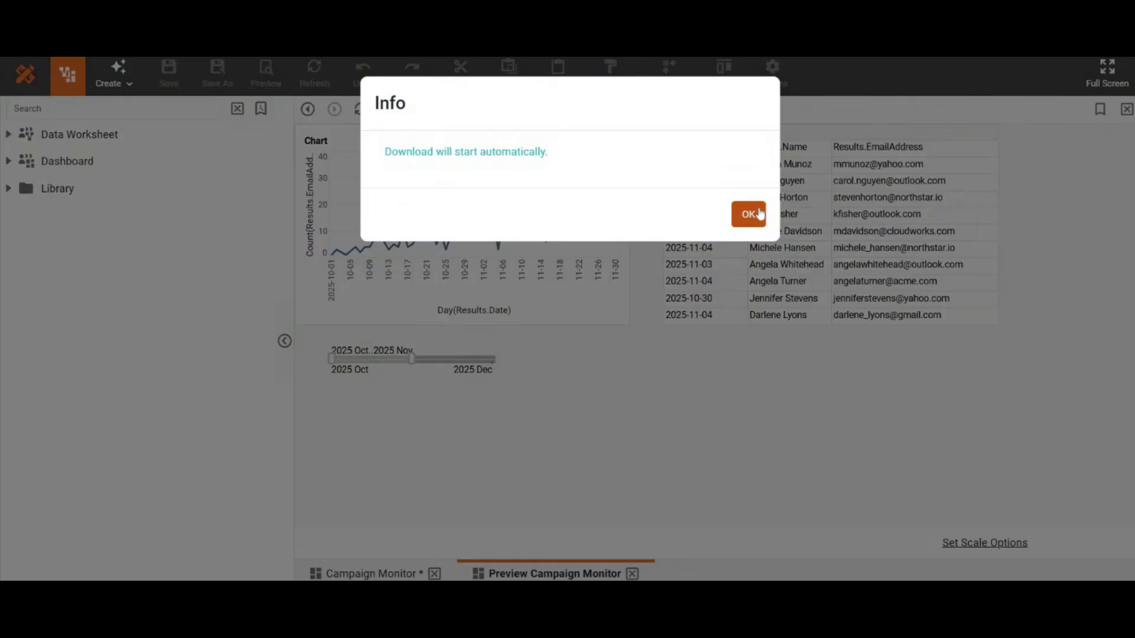
left_click(759, 214)
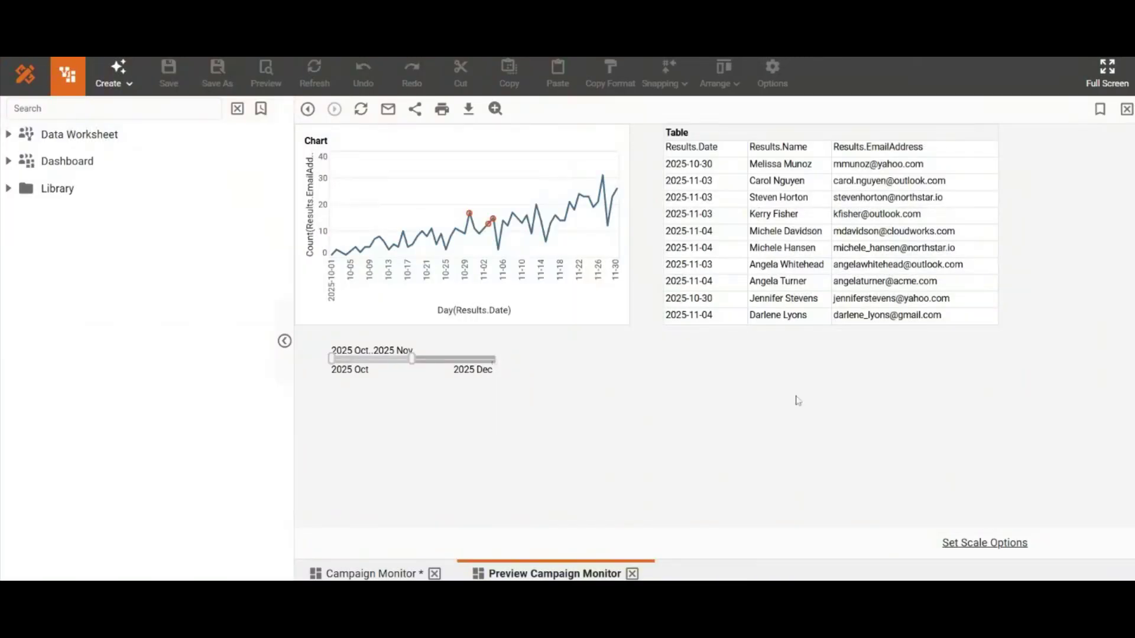